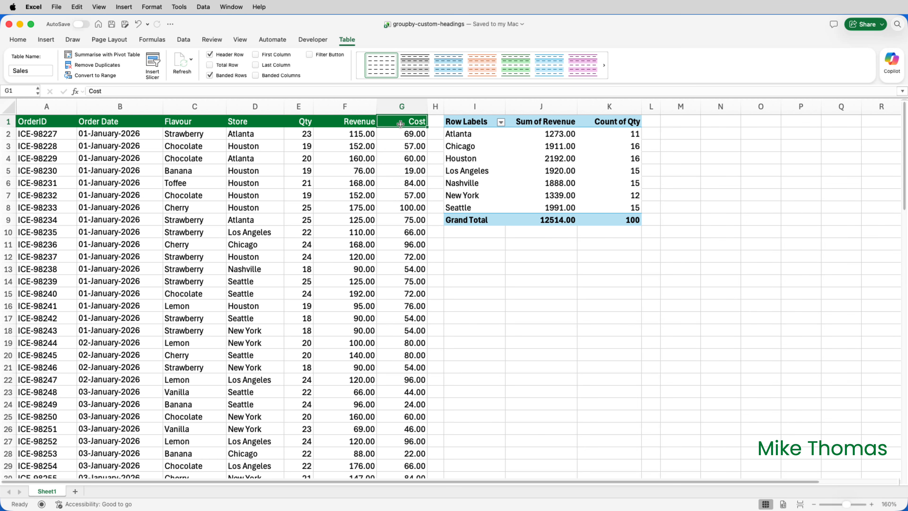
# - Rename the pivot table's three column headings to Store, Total Revenue and No of Orders
pyautogui.click(471, 122)
pyautogui.write('Store')
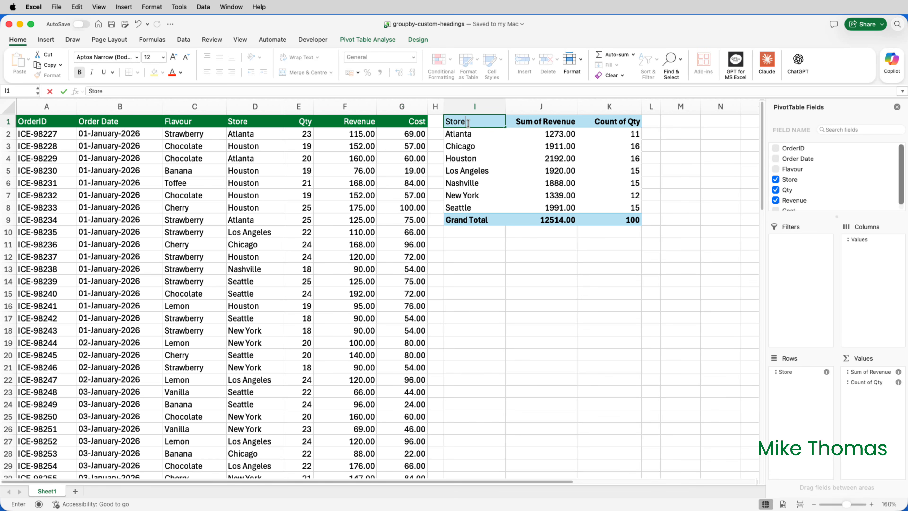
pyautogui.press('Tab')
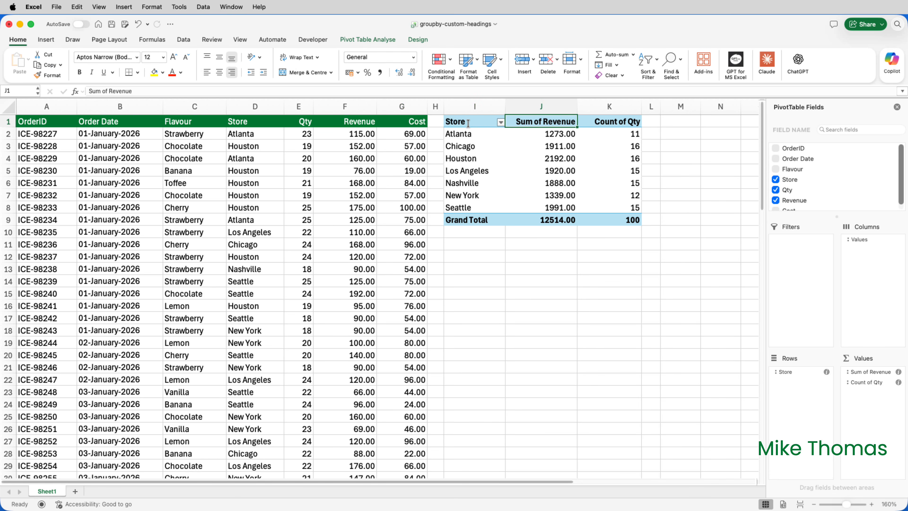
pyautogui.write('Total')
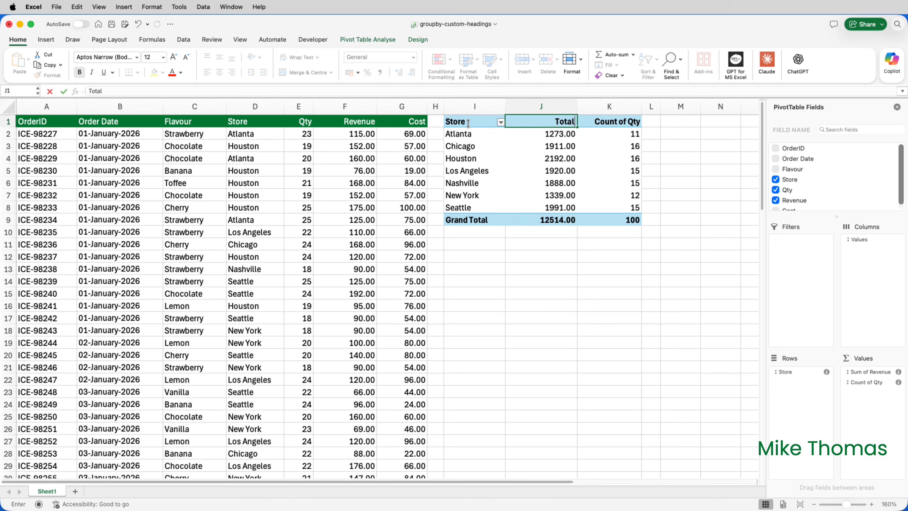
pyautogui.write(' Revenue')
pyautogui.press('Tab')
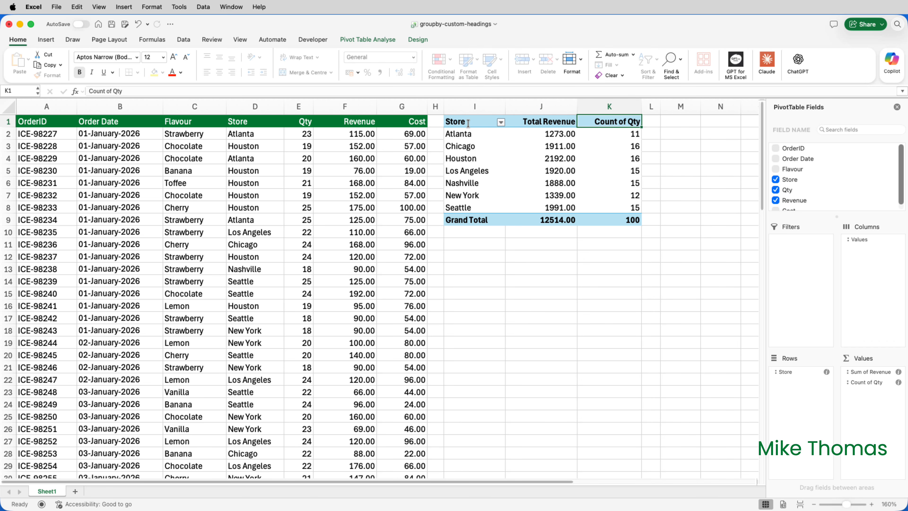
pyautogui.write('N')
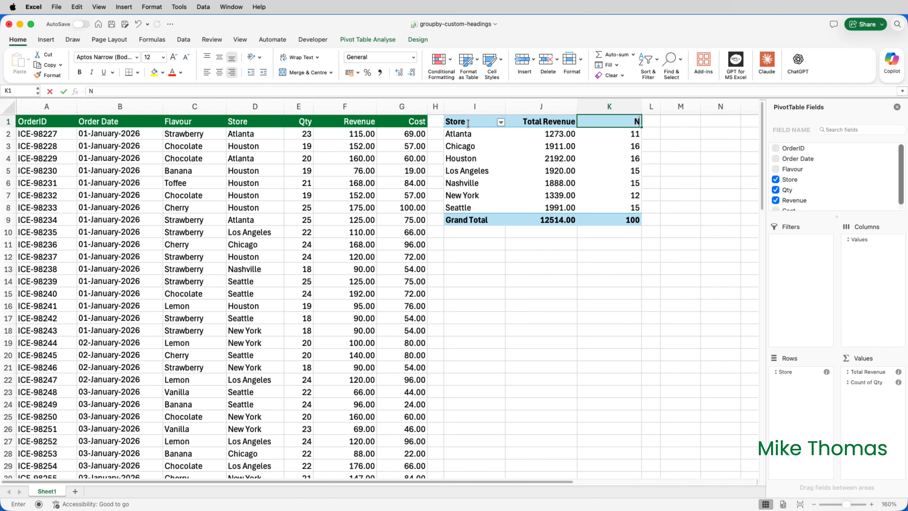
pyautogui.write('o of Orders')
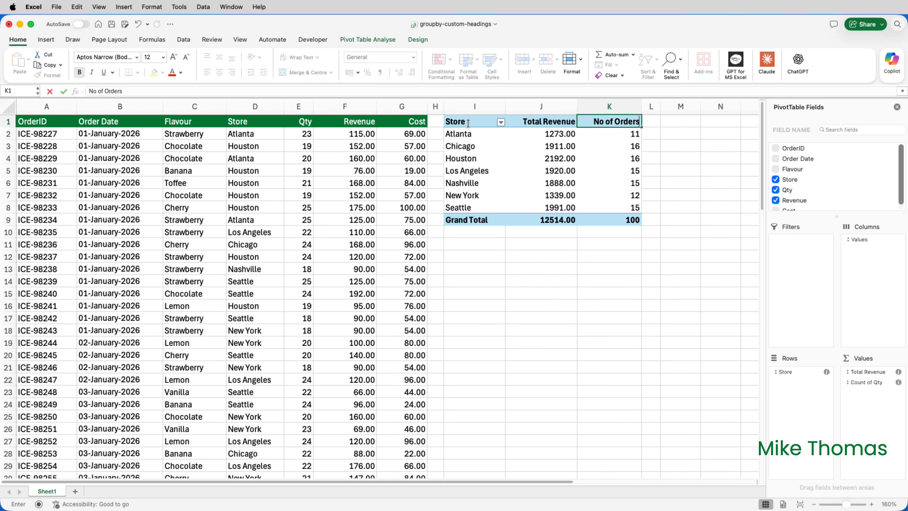
pyautogui.press('Return')
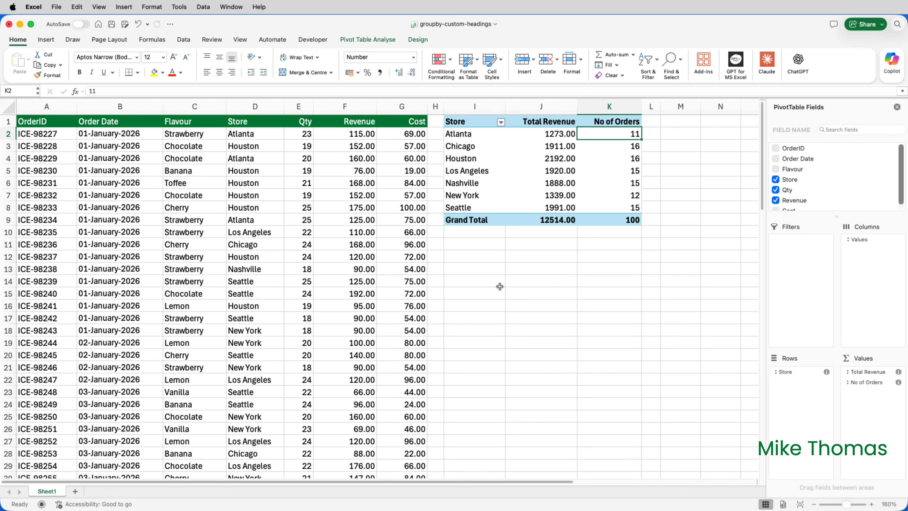
# - Start a GROUPBY formula in cell M1 with Sales[Store] as the row fields
pyautogui.click(672, 124)
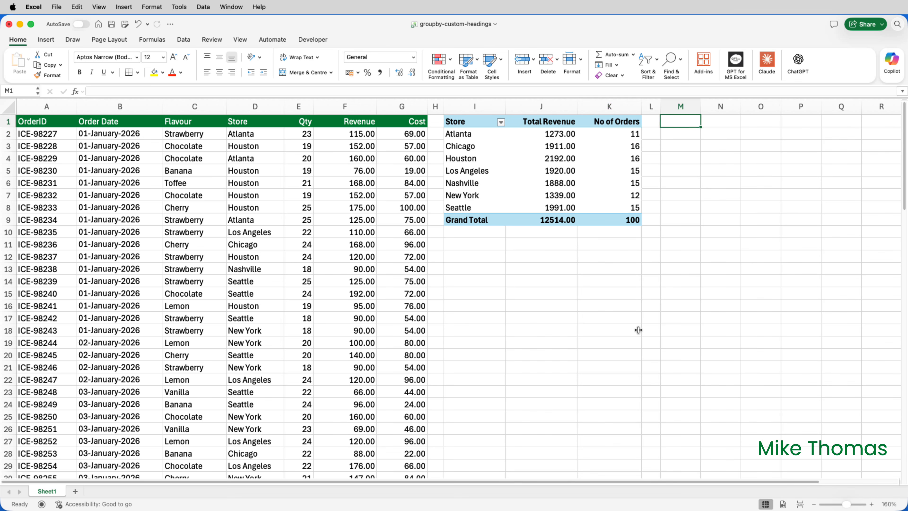
pyautogui.write('=GROU')
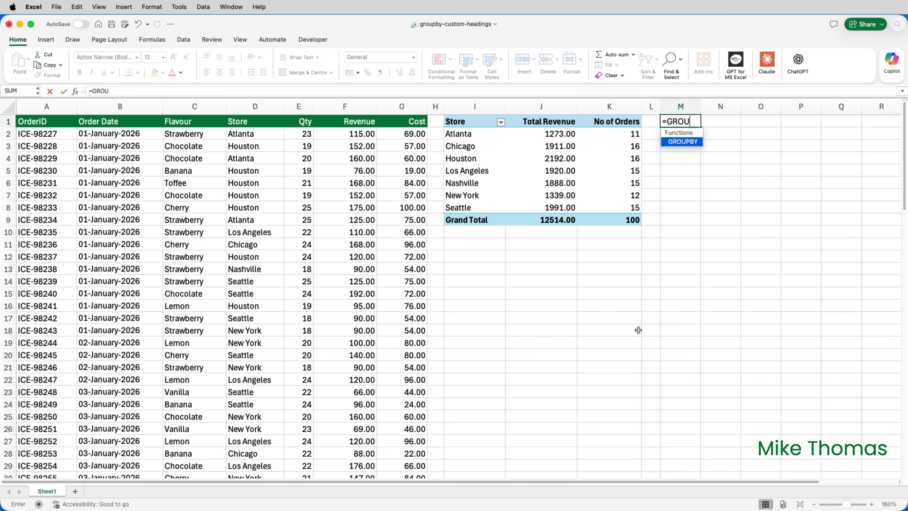
pyautogui.write('PBY(')
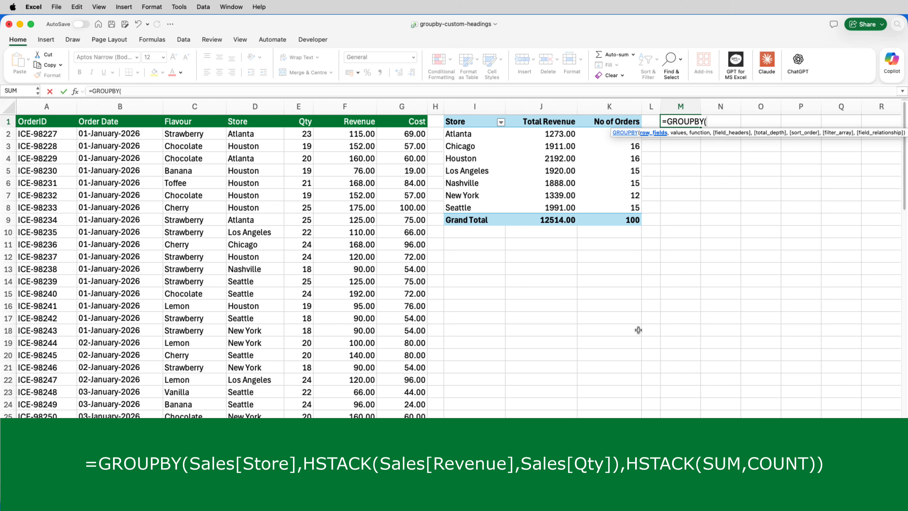
pyautogui.write('Sales')
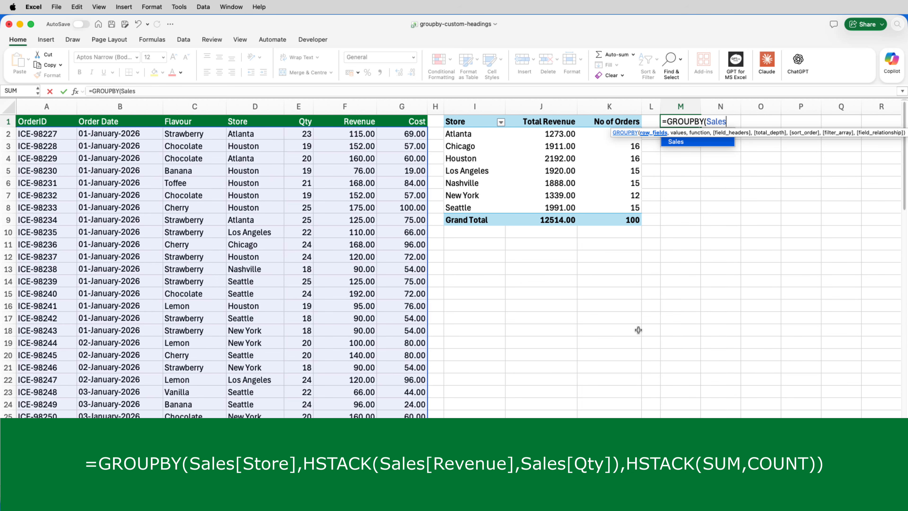
pyautogui.write('[')
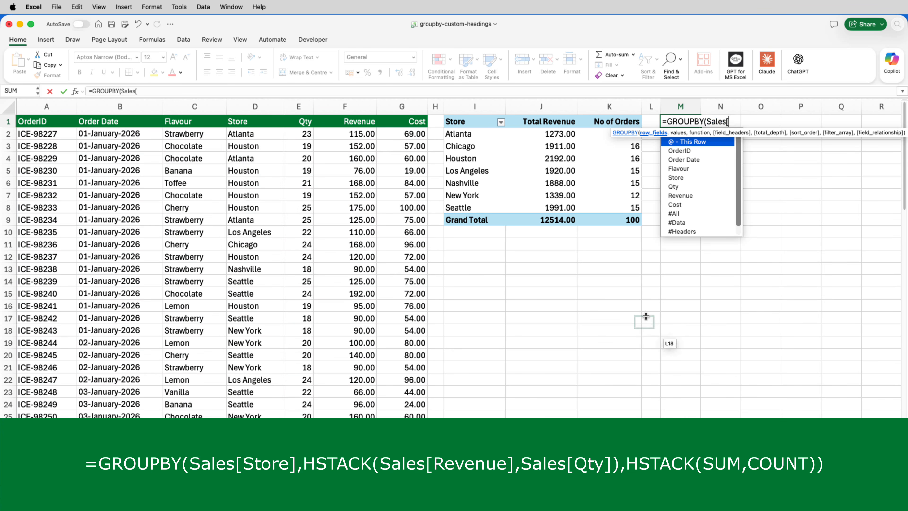
pyautogui.doubleClick(682, 178)
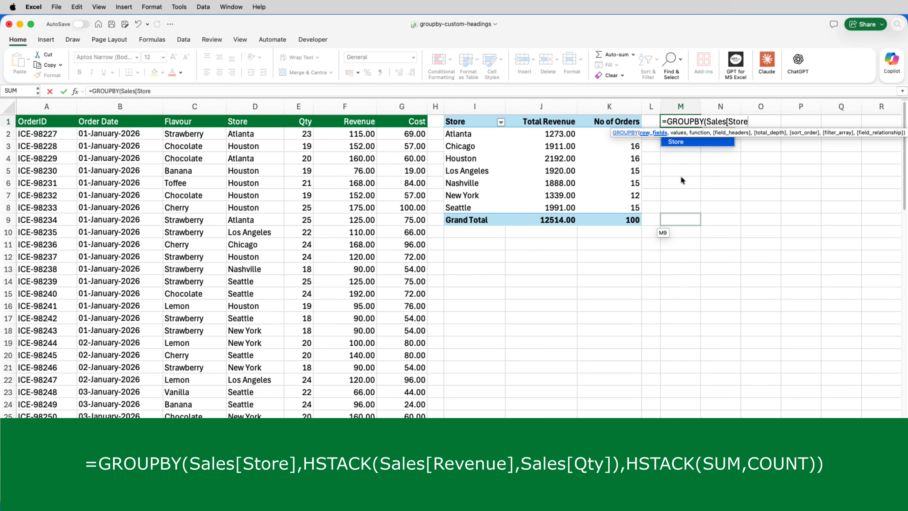
pyautogui.write(']')
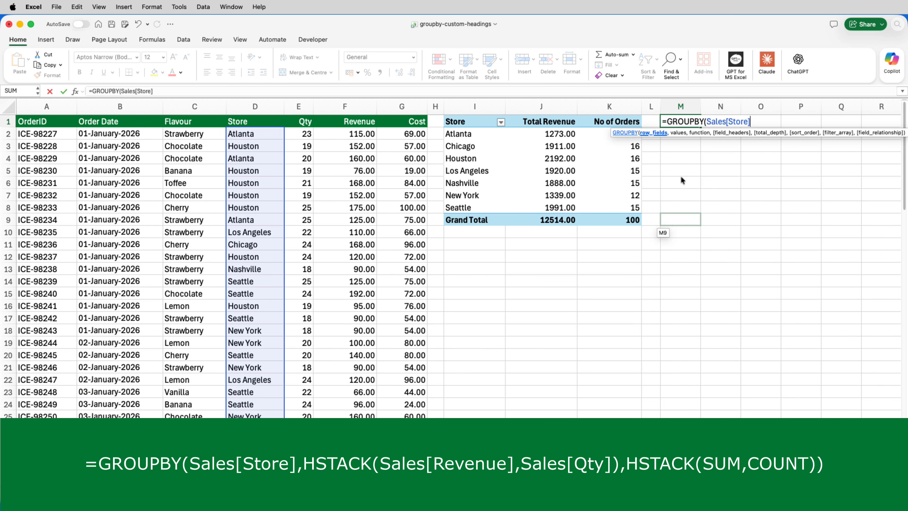
pyautogui.write(',')
# - Begin the GROUPBY values argument with an HSTACK whose first array is Sales[Revenue]
pyautogui.write('HSTACK')
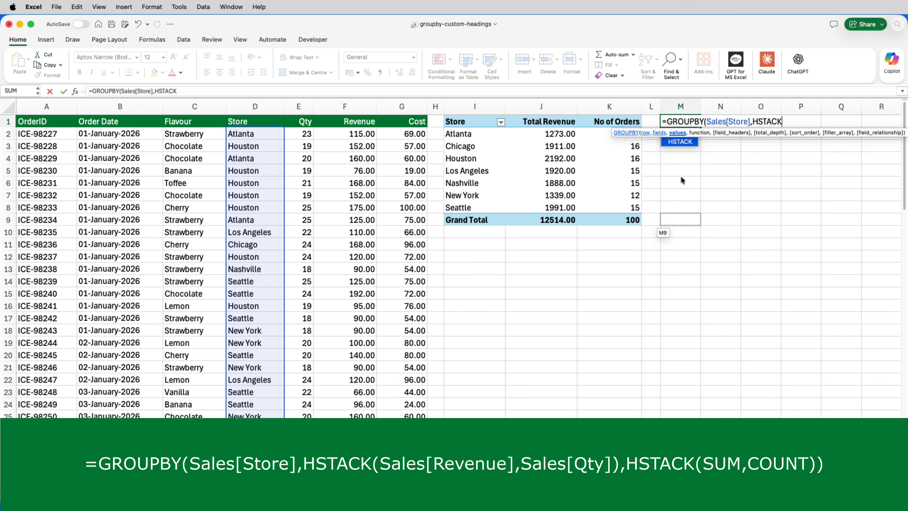
pyautogui.write('(')
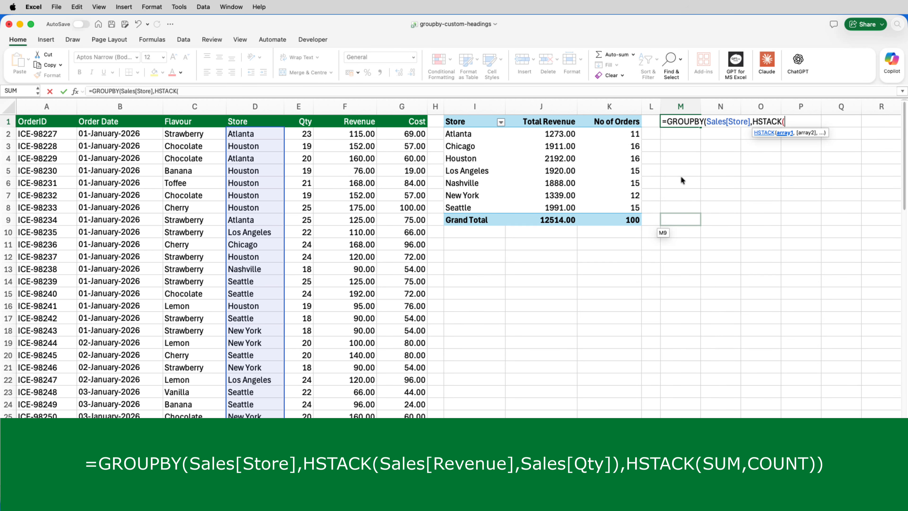
pyautogui.write('S')
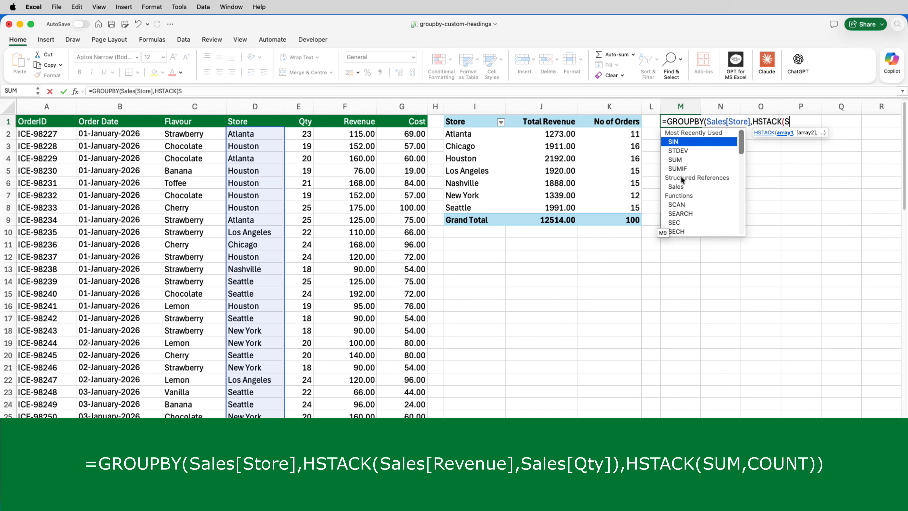
pyautogui.write('ales')
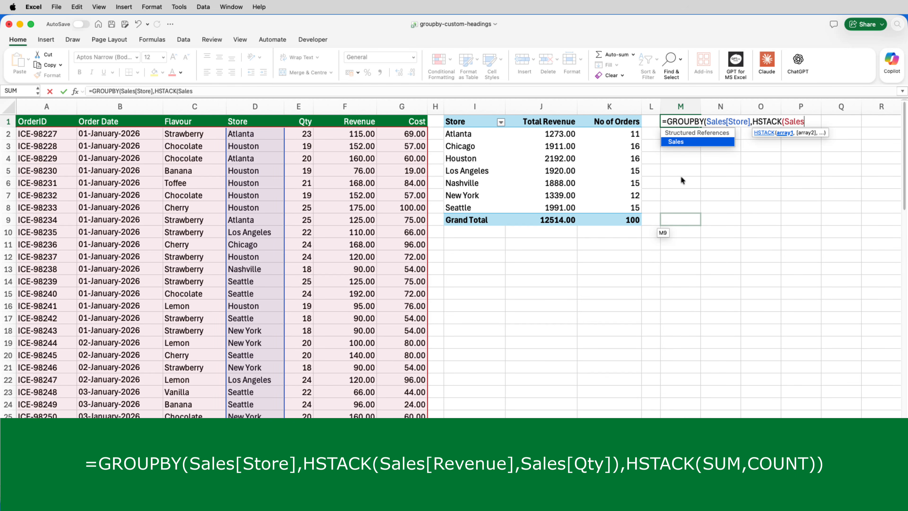
pyautogui.write('[')
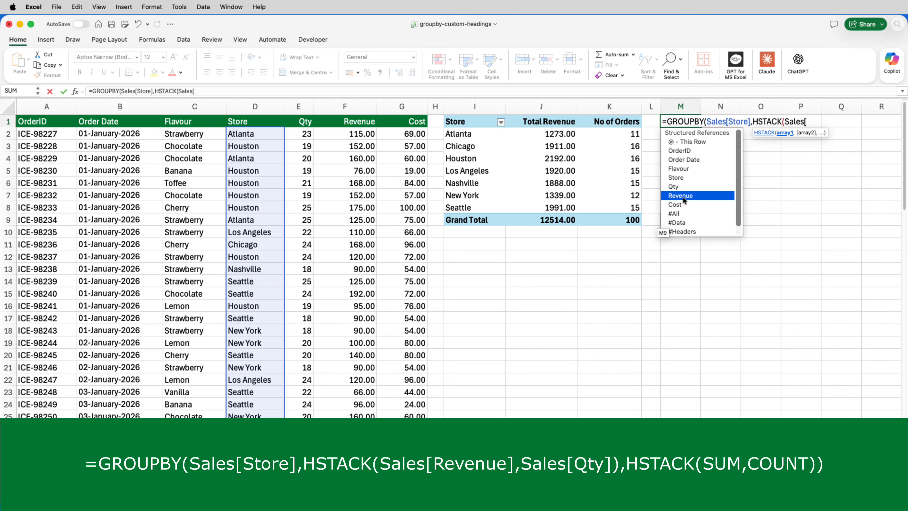
pyautogui.doubleClick(682, 195)
pyautogui.write(']')
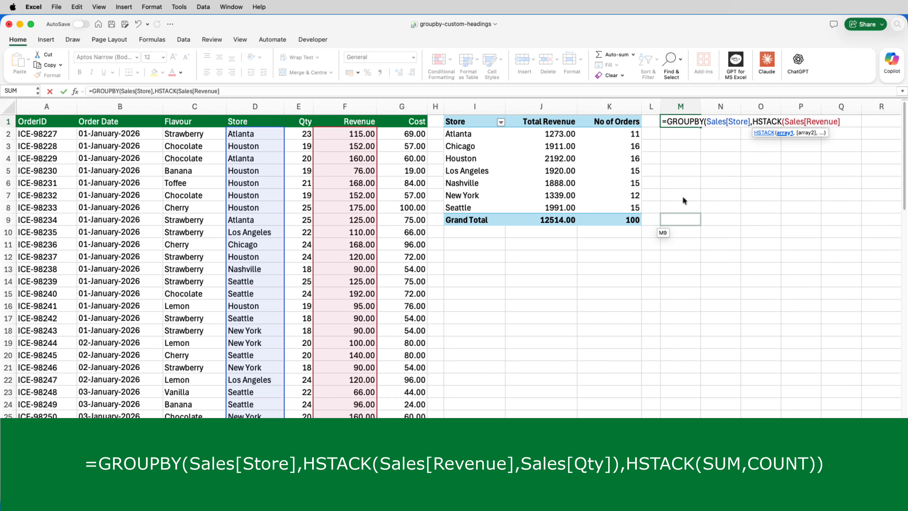
pyautogui.write(',')
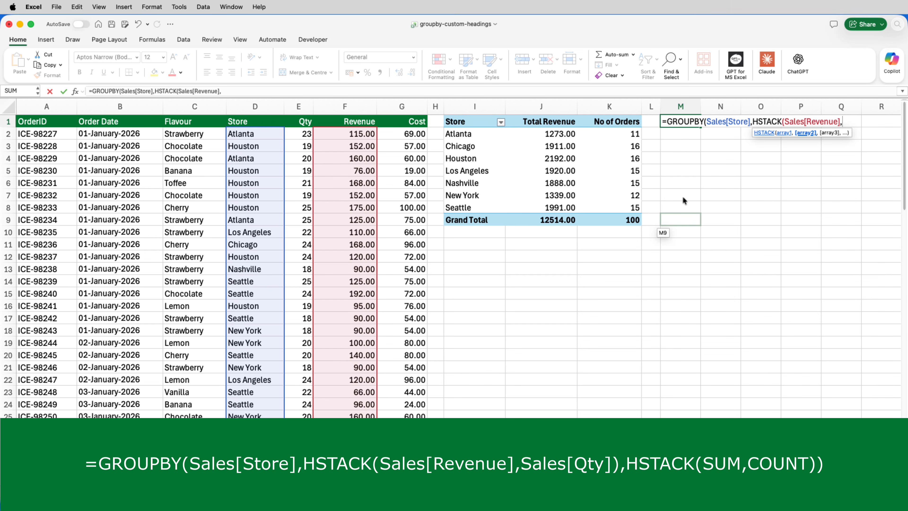
# - Add Sales[Qty] as the second array of the HSTACK and close that function
pyautogui.write('Sales')
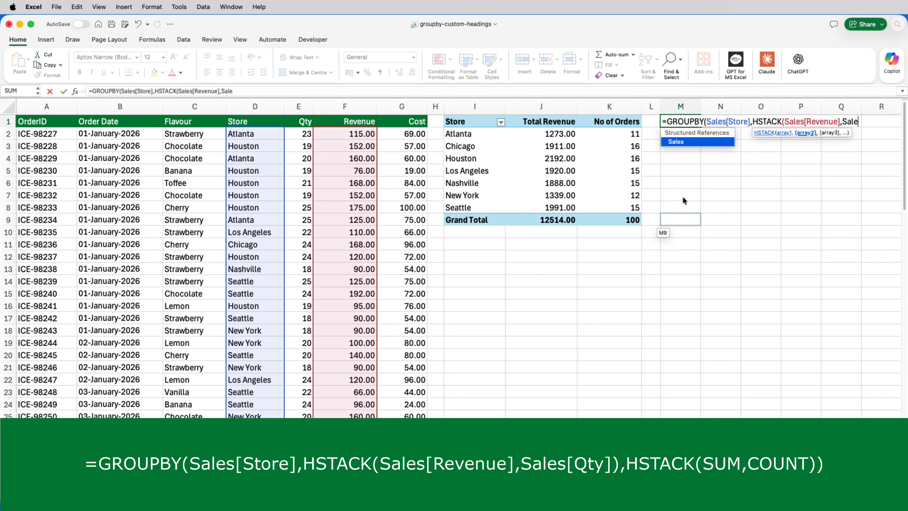
pyautogui.write('[')
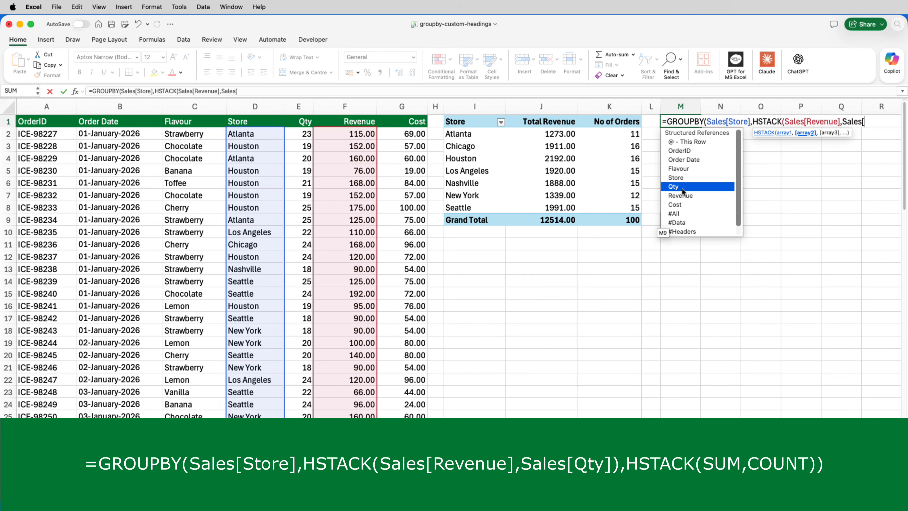
pyautogui.write('Qty')
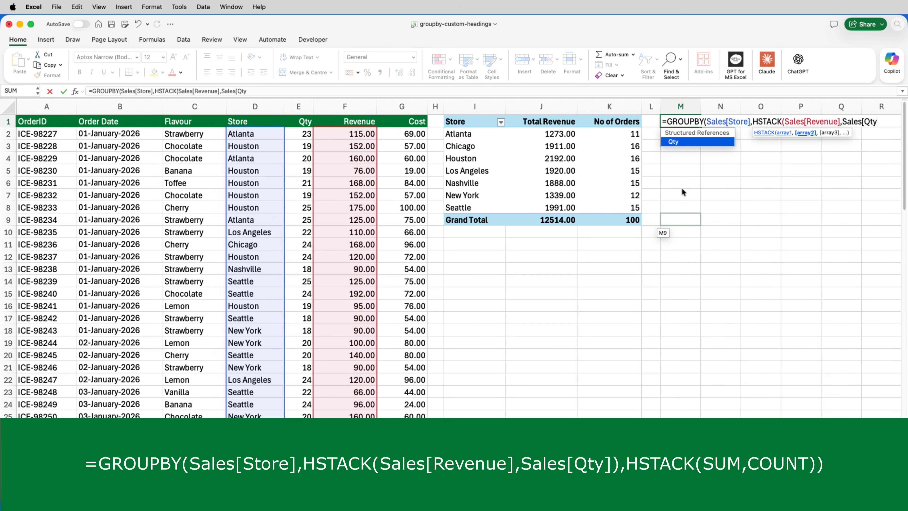
pyautogui.write(']')
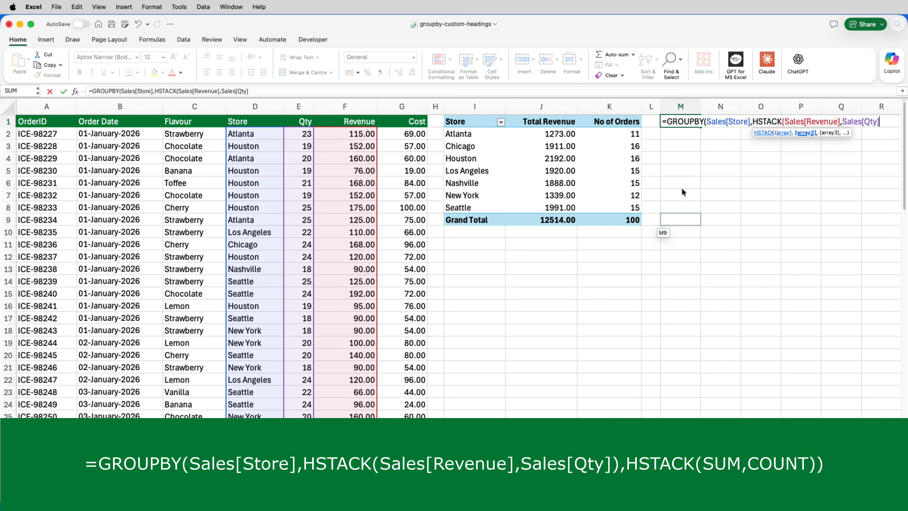
pyautogui.write(')')
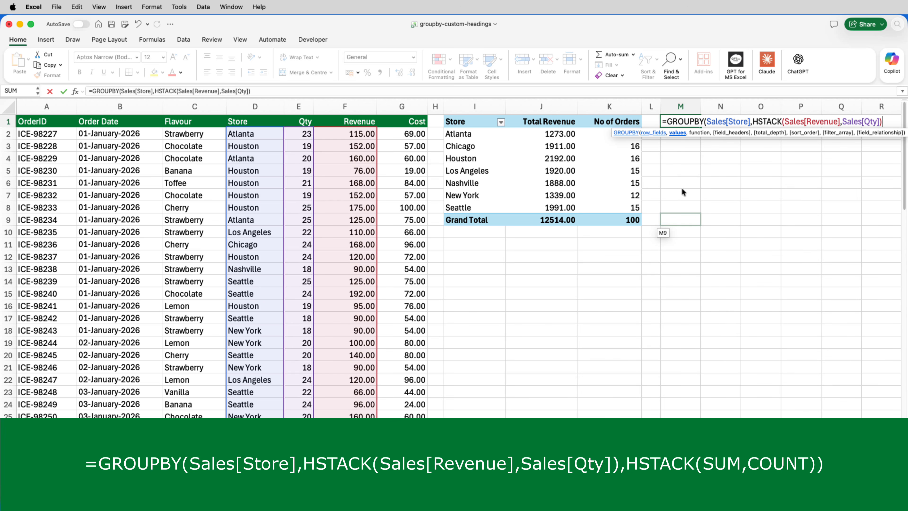
pyautogui.write(',')
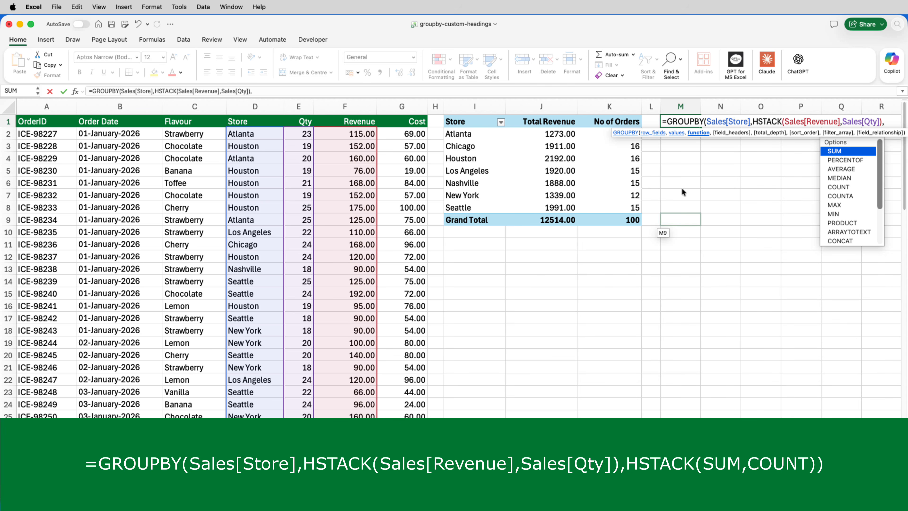
# - Supply HSTACK(SUM,COUNT) as the GROUPBY function argument, enter the completed formula and select cell M1 again
pyautogui.press('Escape')
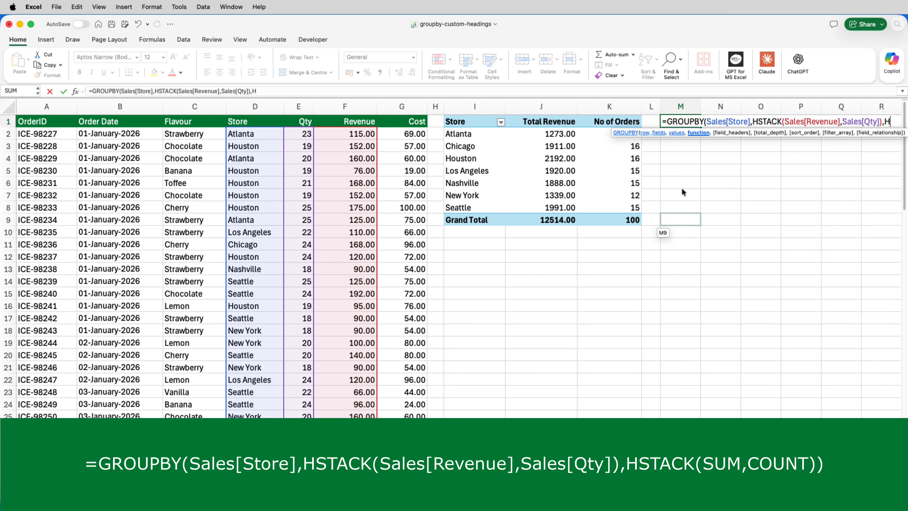
pyautogui.write('HSTACK(')
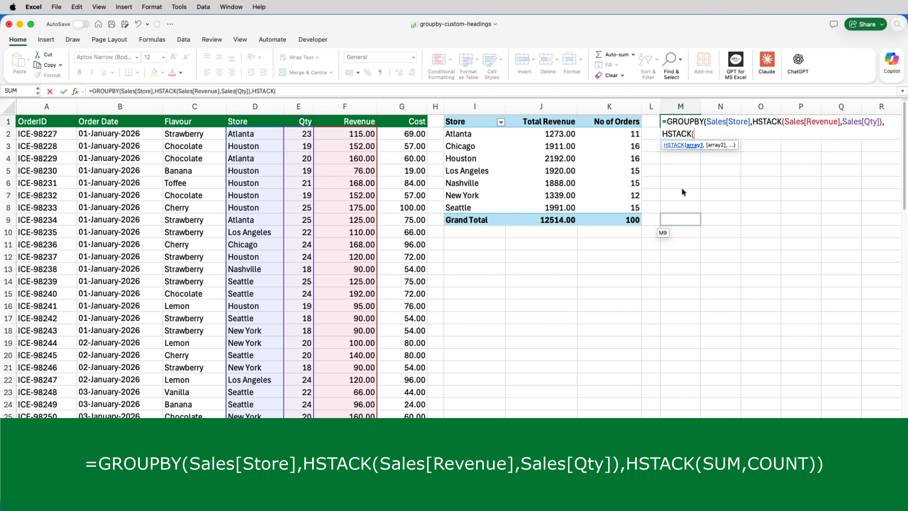
pyautogui.write('SU')
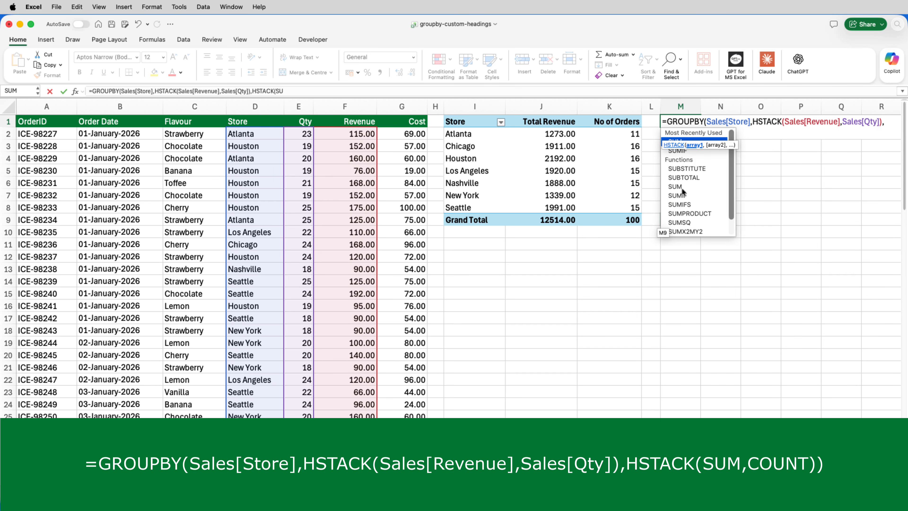
pyautogui.write('M,CO')
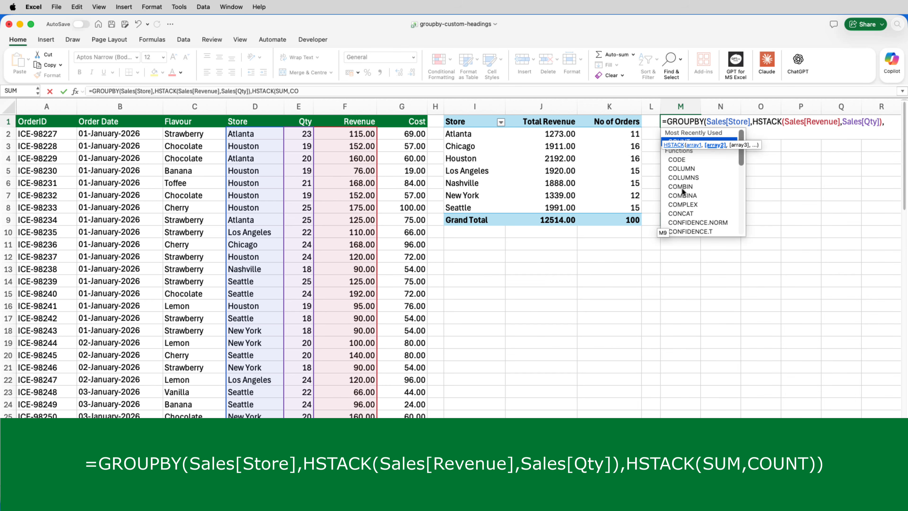
pyautogui.write('UNT)')
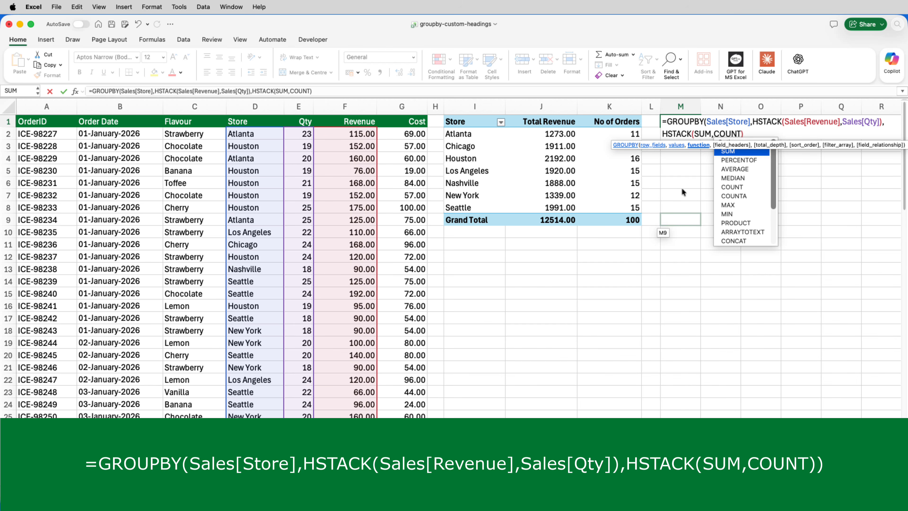
pyautogui.write(')')
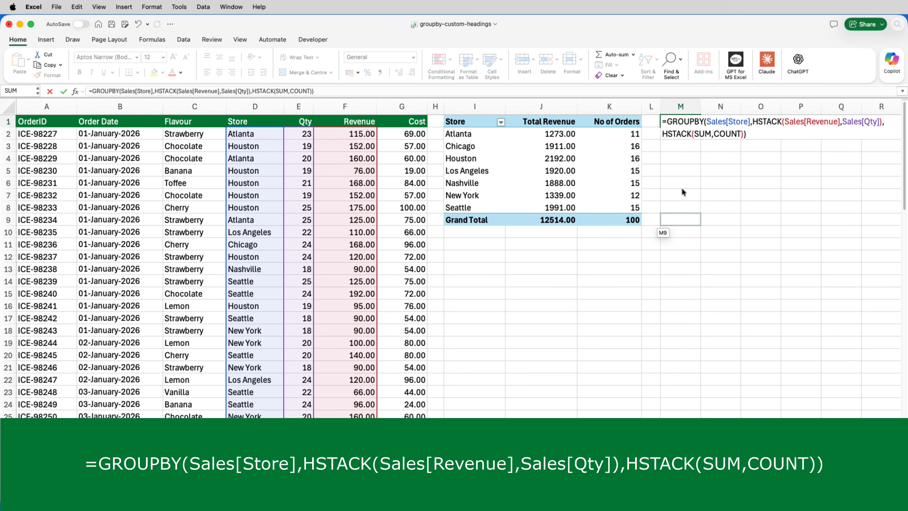
pyautogui.press('Return')
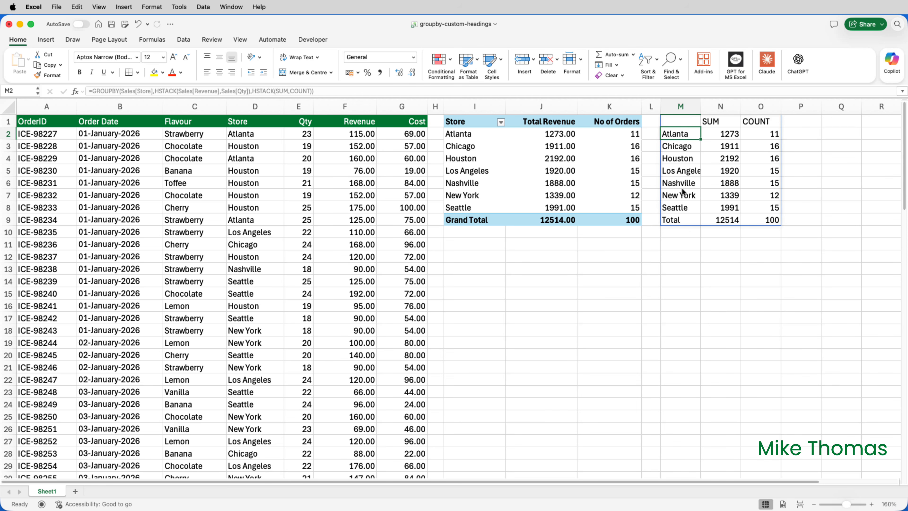
pyautogui.click(686, 124)
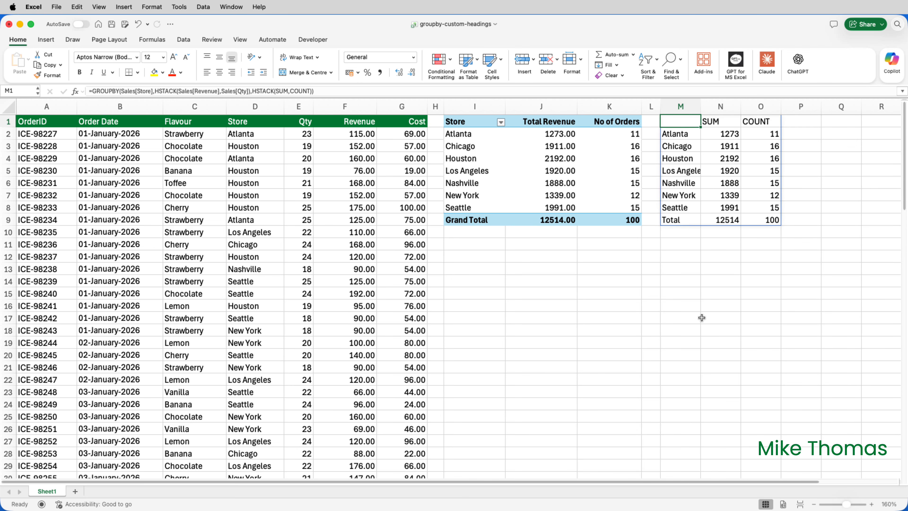
# - Try overwriting the GROUPBY formula in cell M1 with the heading Store and undo the entry
pyautogui.write('STore')
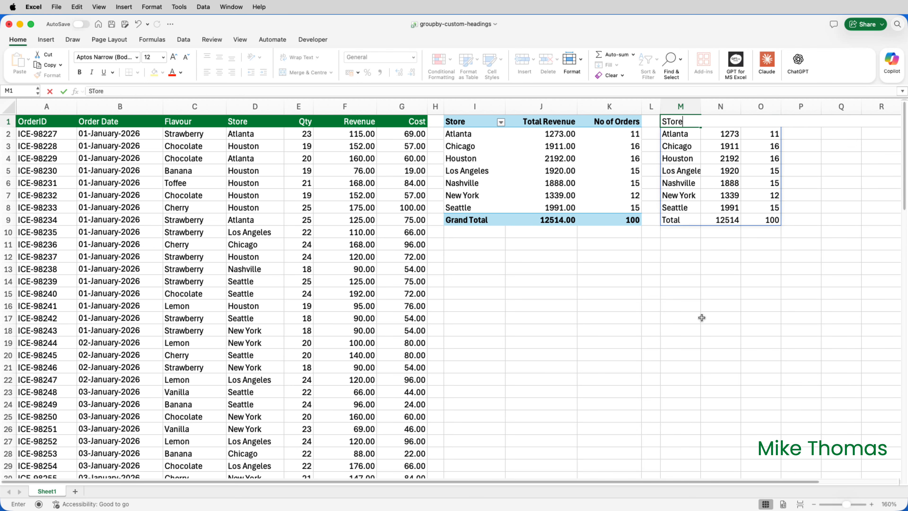
pyautogui.press('Return')
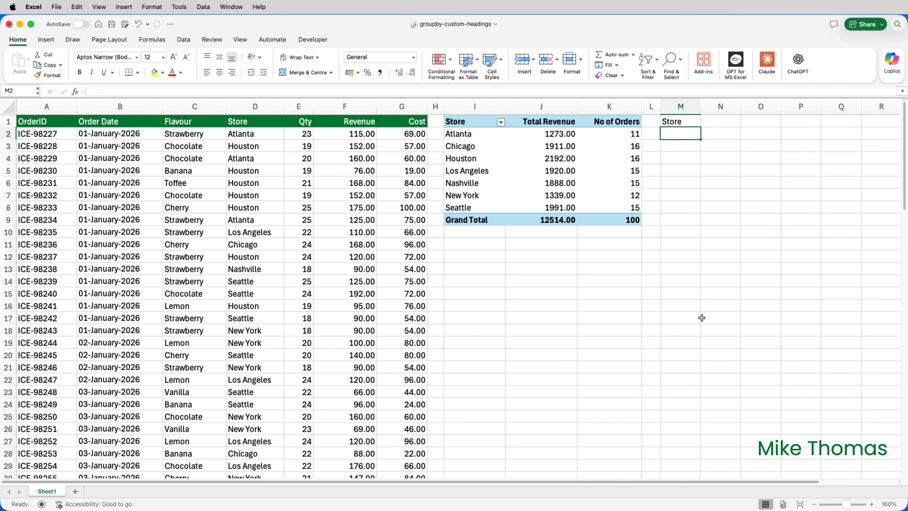
pyautogui.press('super+z')
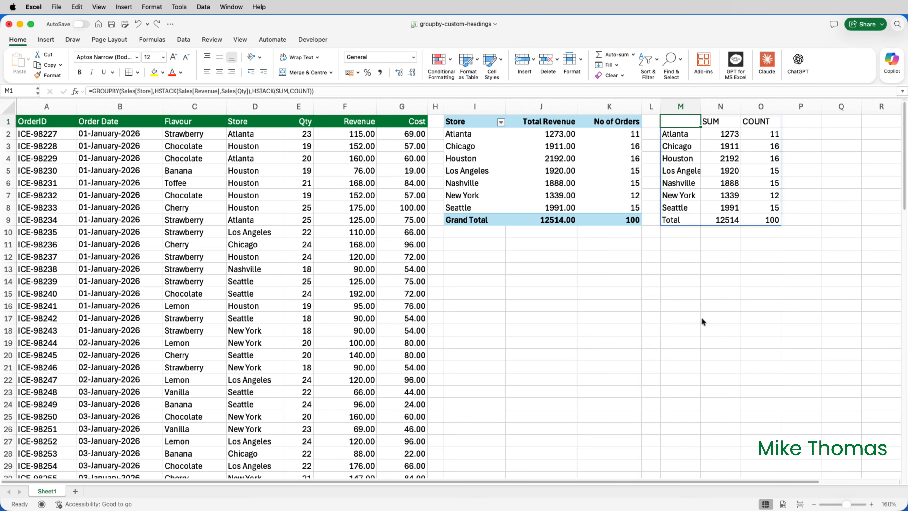
# - Try replacing the SUM heading in cell N1 with Total and undo the entry
pyautogui.press('Right')
pyautogui.write('T')
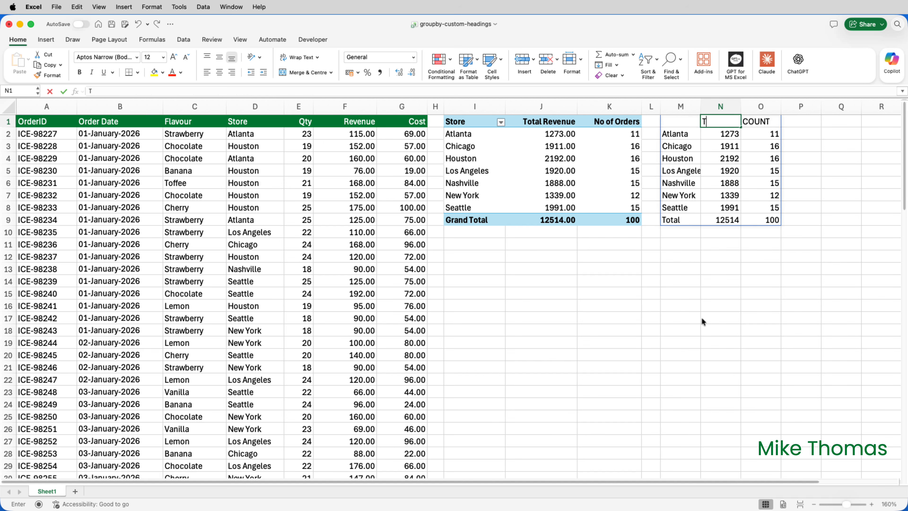
pyautogui.write('otal')
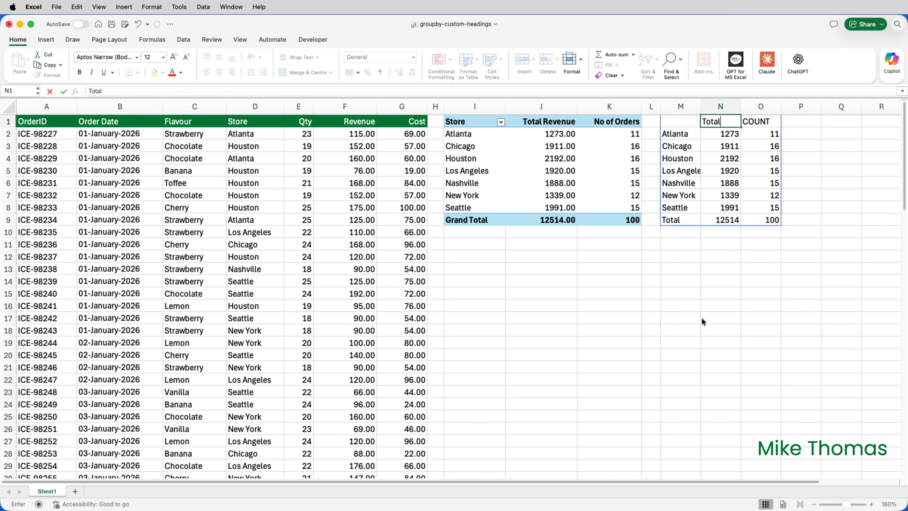
pyautogui.press('Return')
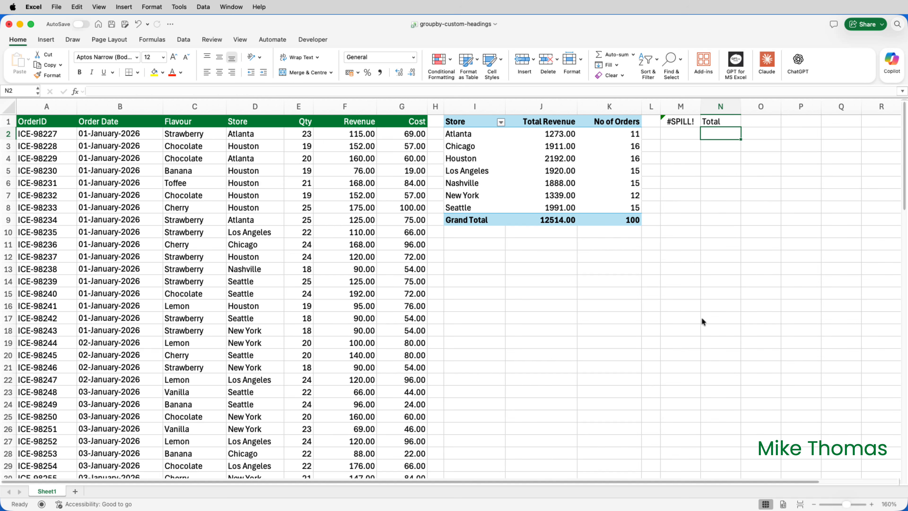
pyautogui.press('super+z')
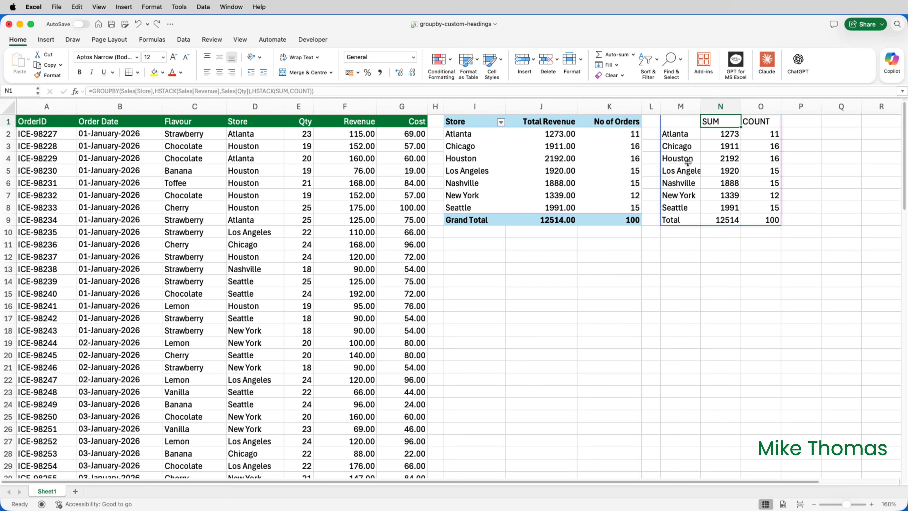
# - Edit the formula in cell M1 and insert an opening VSTACK( directly before GROUPBY
pyautogui.moveTo(675, 121); pyautogui.dragTo(752, 121)
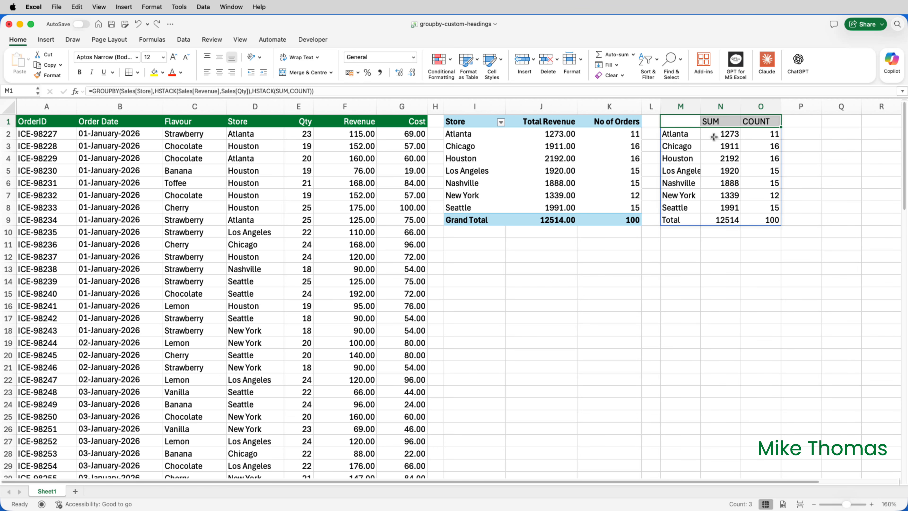
pyautogui.moveTo(685, 133); pyautogui.dragTo(748, 224)
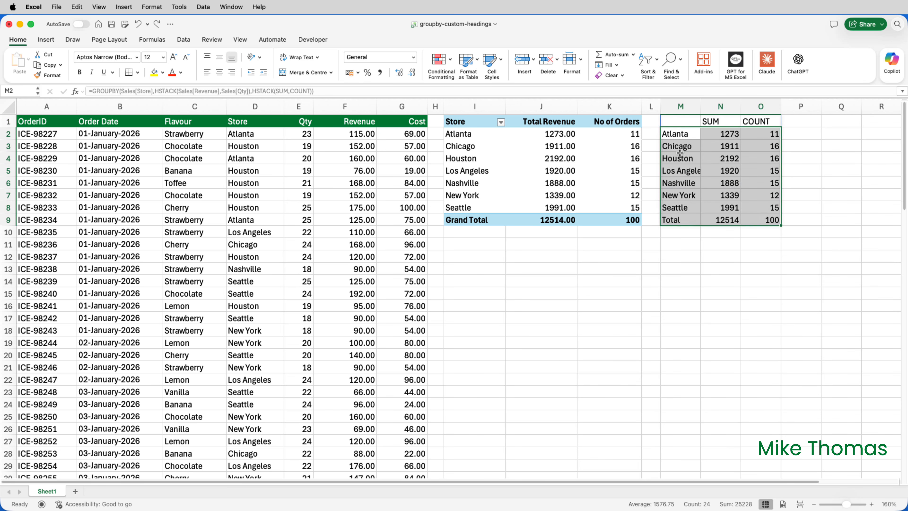
pyautogui.click(681, 120)
pyautogui.doubleClick(677, 121)
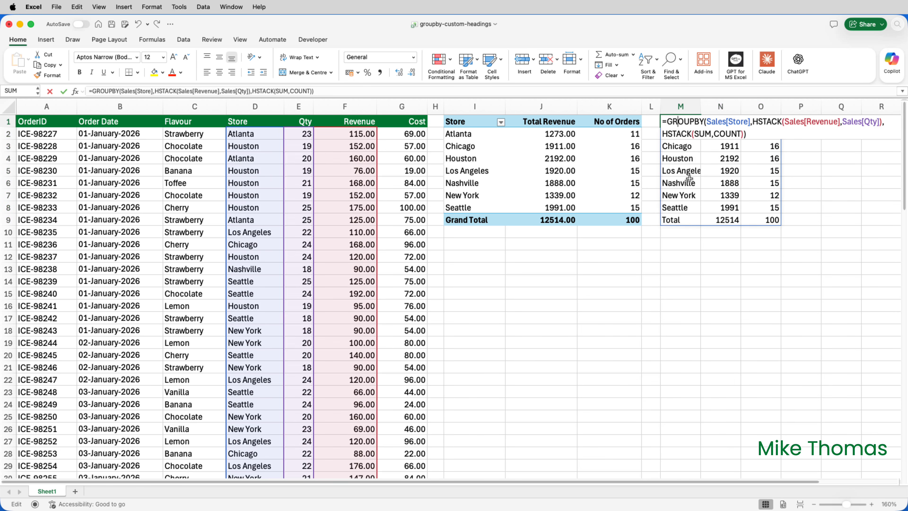
pyautogui.click(669, 123)
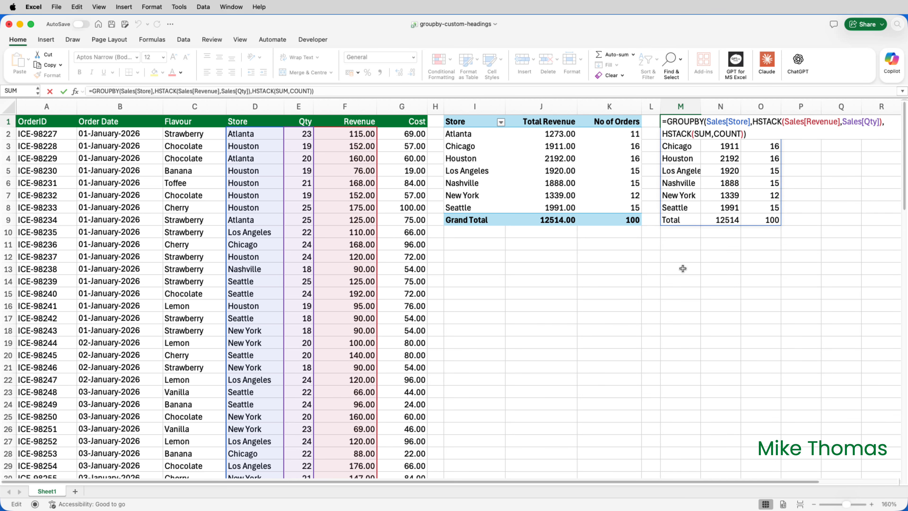
pyautogui.write('VSTACK')
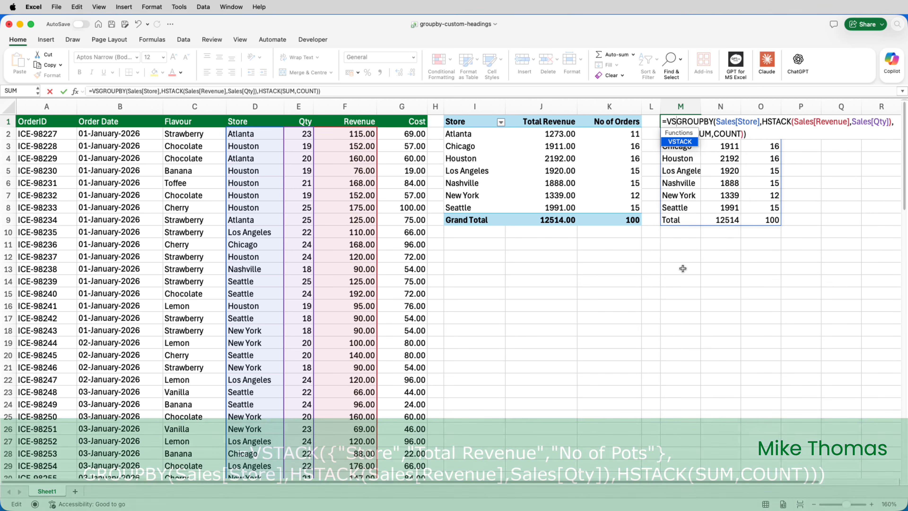
pyautogui.write('(')
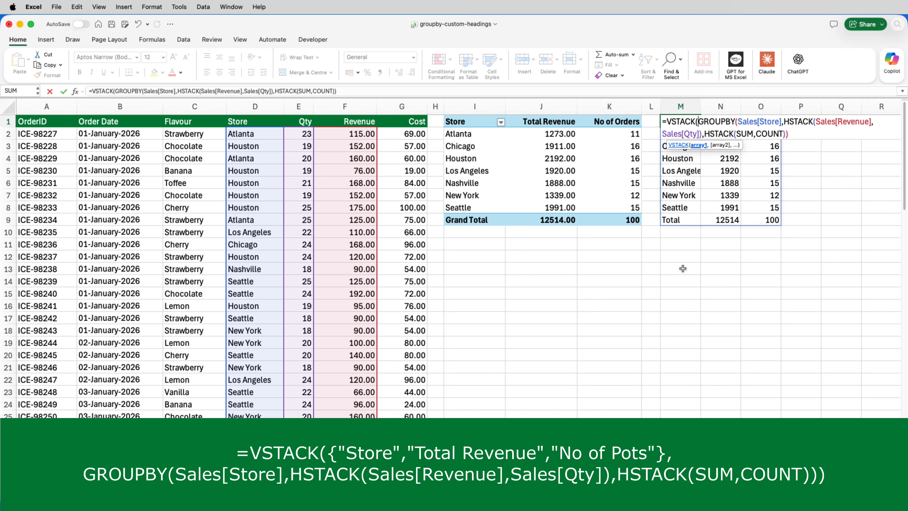
# - Start a curly-brace array constant as the first VSTACK argument with the headings "Store" and "Total Revenue"
pyautogui.write('{')
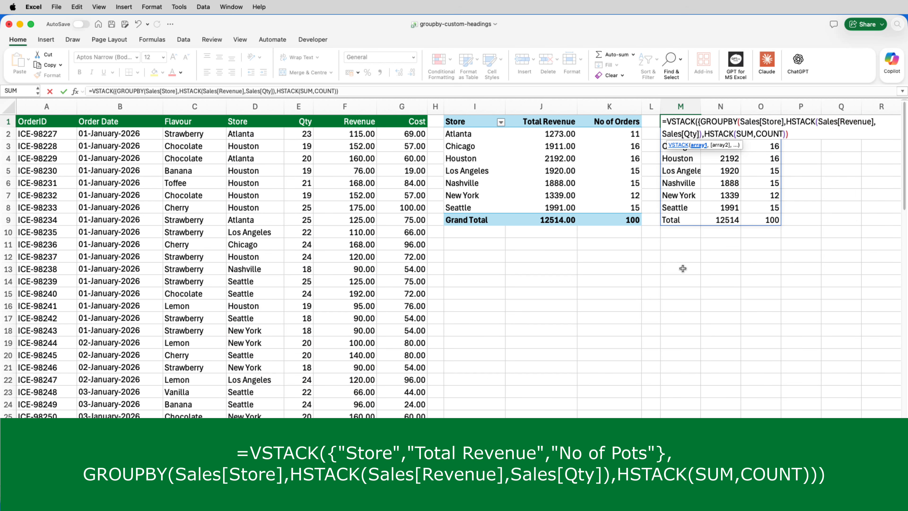
pyautogui.write('"')
pyautogui.write('Store')
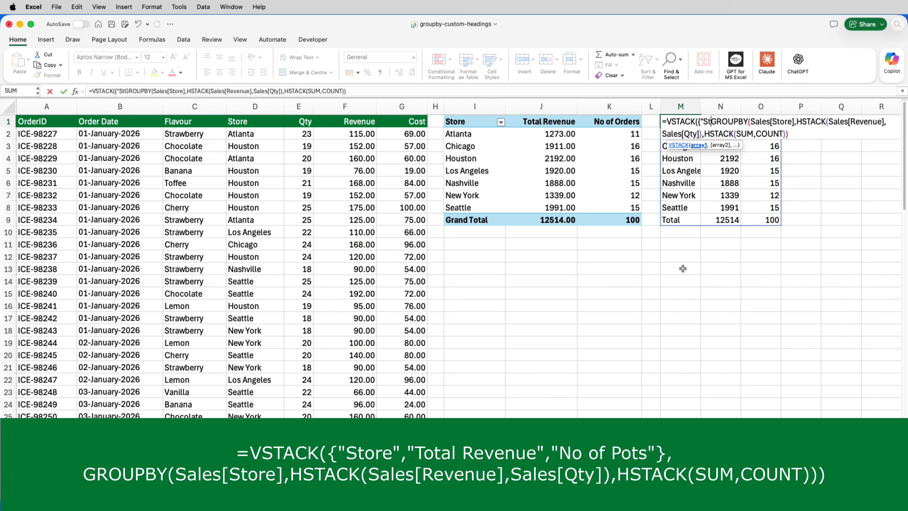
pyautogui.write('"')
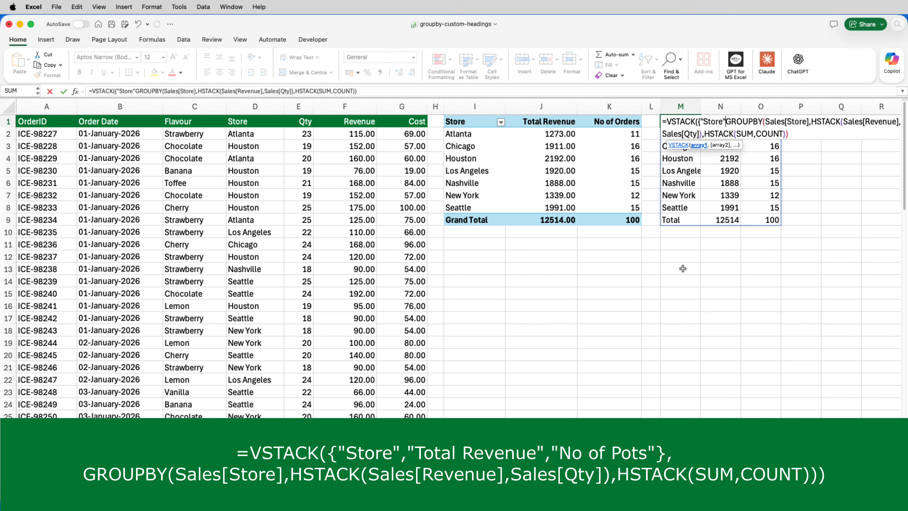
pyautogui.write(',')
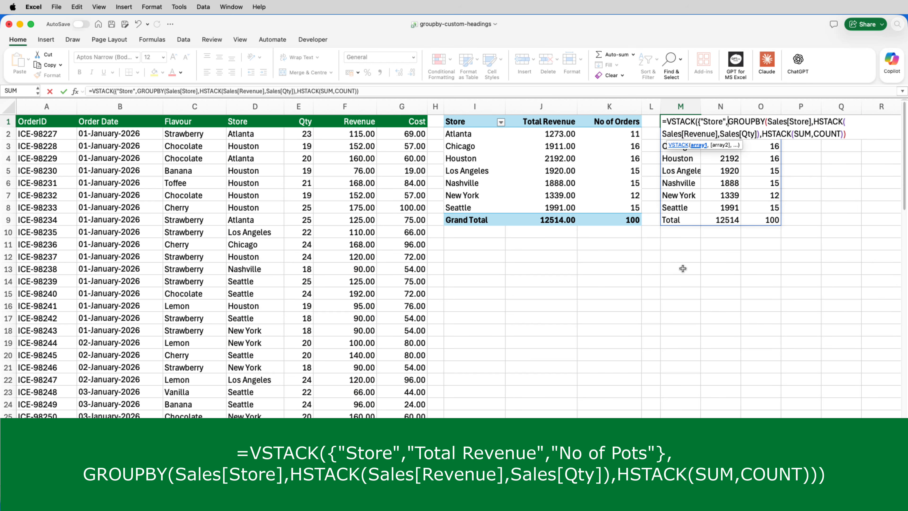
pyautogui.write('"Tota')
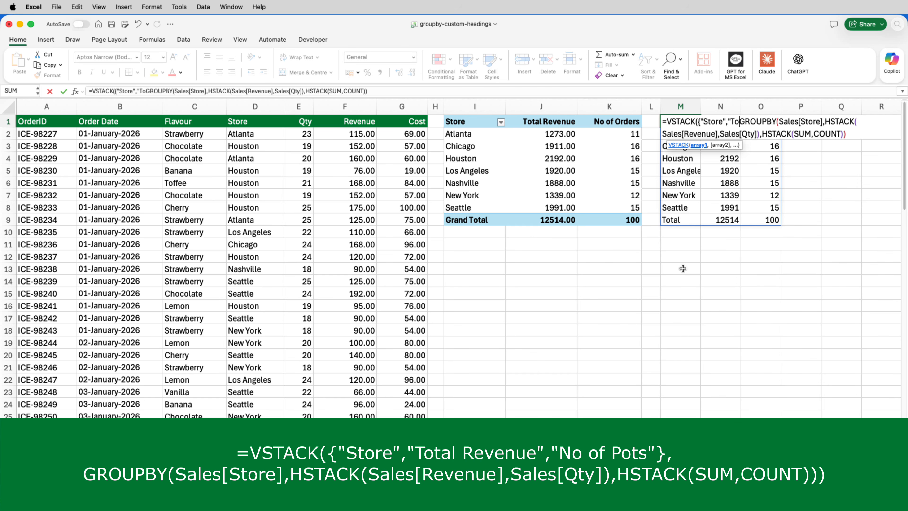
pyautogui.write('l Revenue')
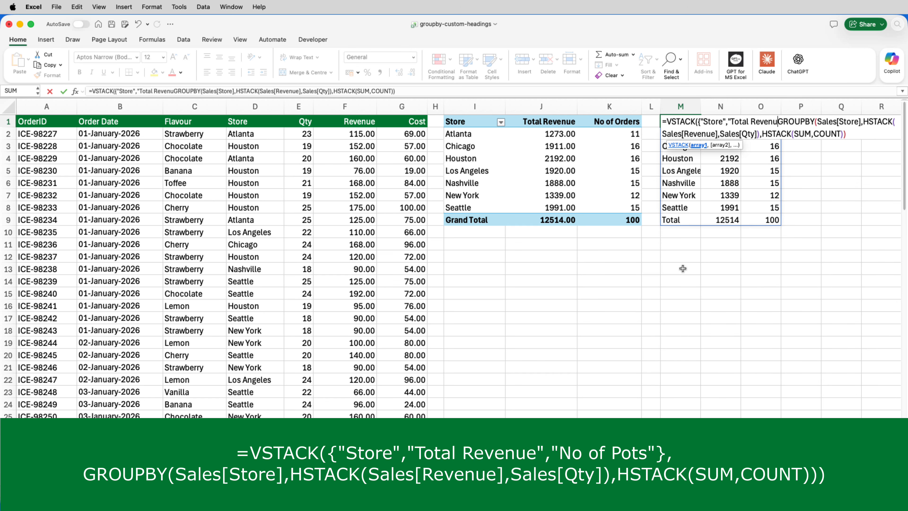
pyautogui.write('",')
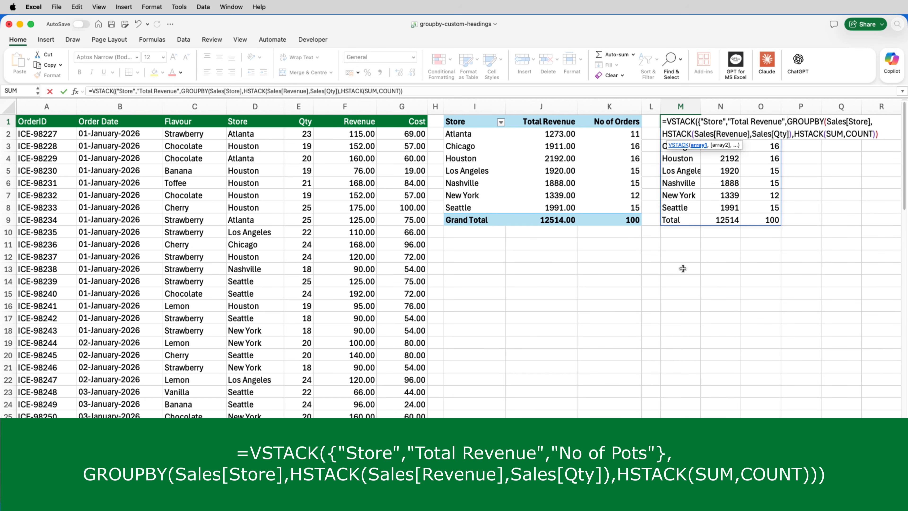
pyautogui.write('"No of Pot')
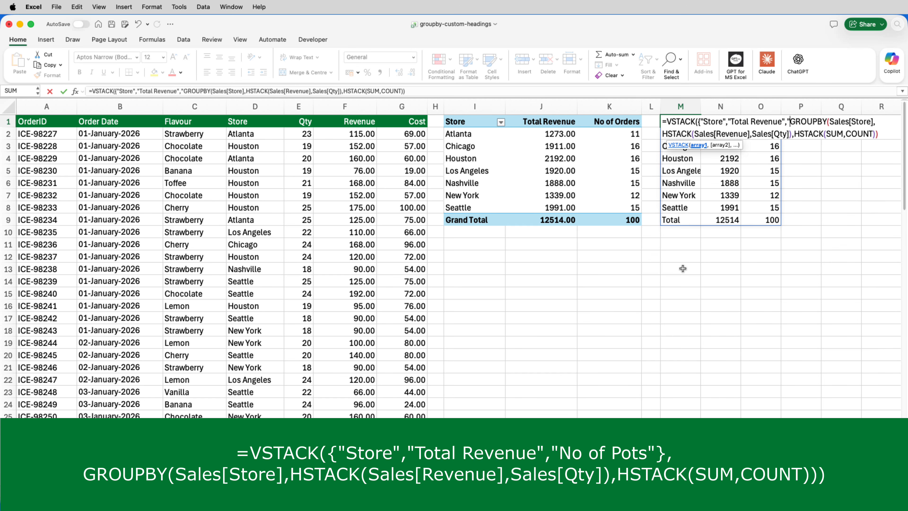
pyautogui.write('s"')
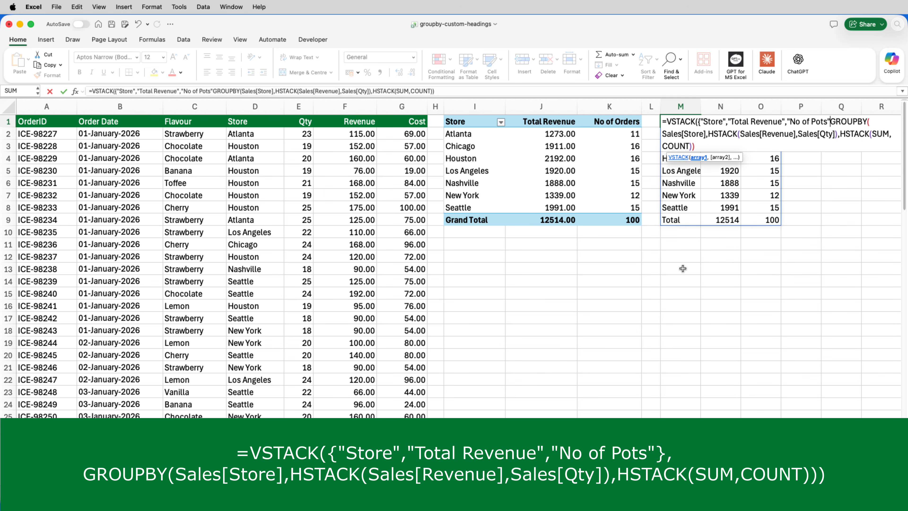
pyautogui.write('}')
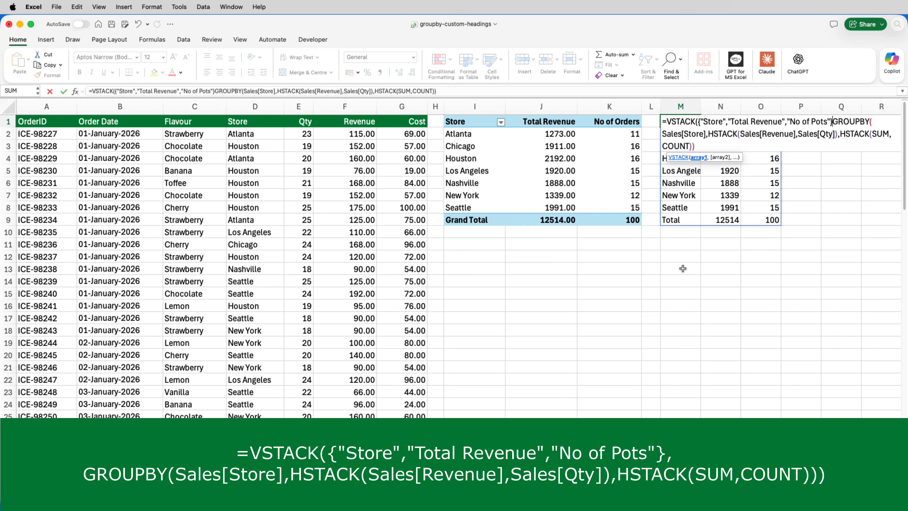
# - Complete the array constant with "No of Pots", followed by a comma before GROUPBY, and enter the formula with VSTACK closed
pyautogui.write(',')
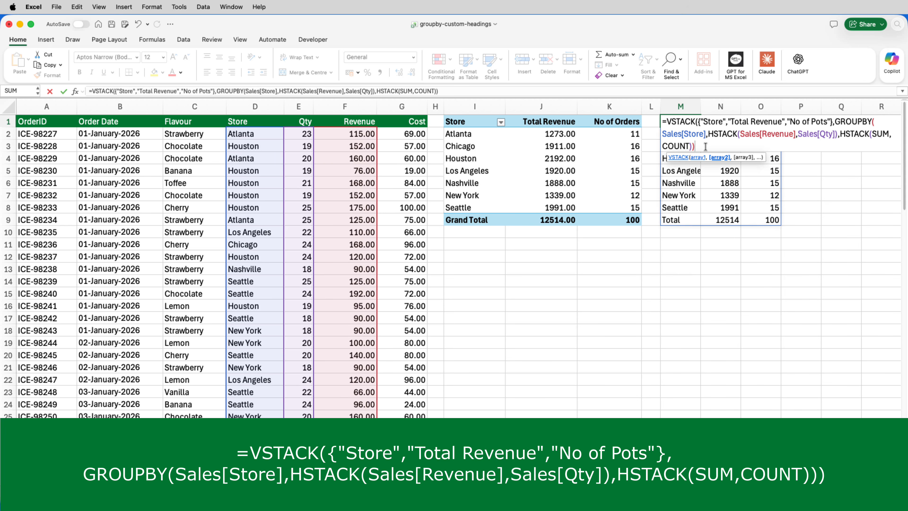
pyautogui.write(')')
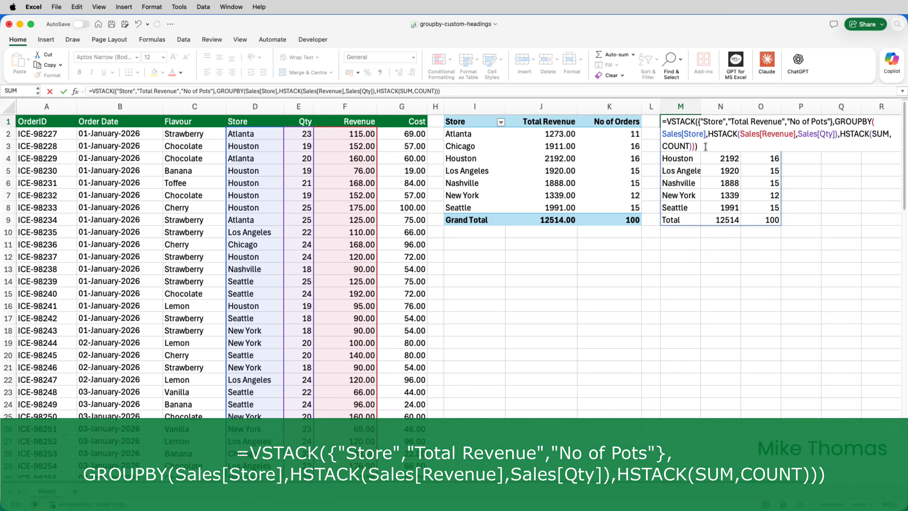
pyautogui.press('Return')
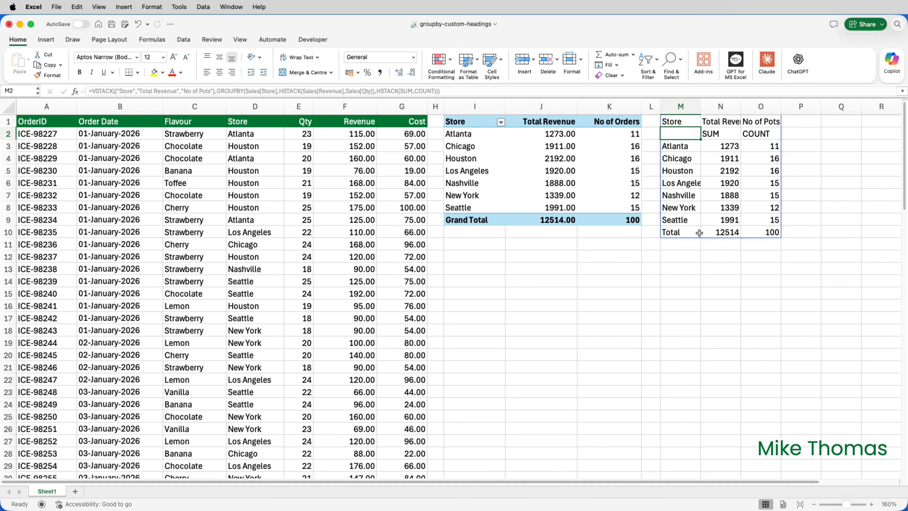
# - Examine the custom heading row M1:O1 and the GROUPBY output in M2:O10
pyautogui.click(680, 122)
pyautogui.moveTo(707, 122); pyautogui.dragTo(760, 121)
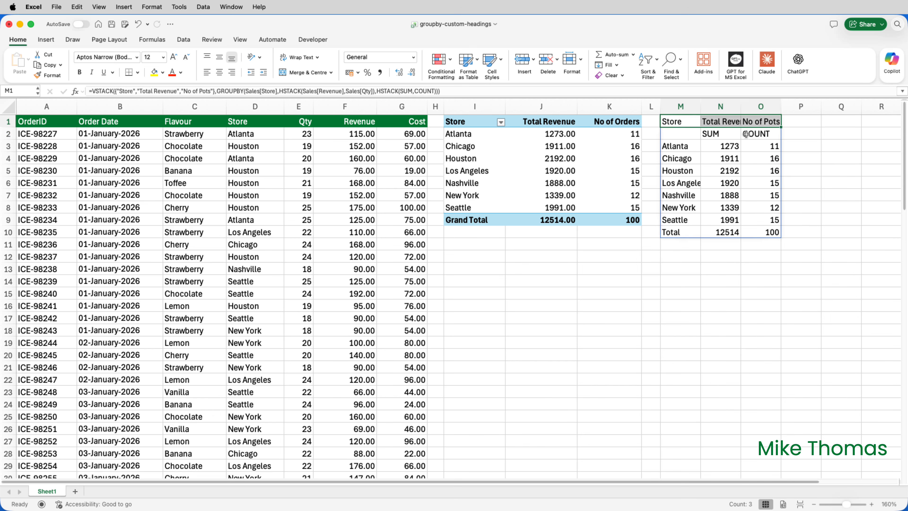
pyautogui.moveTo(693, 135); pyautogui.dragTo(768, 233)
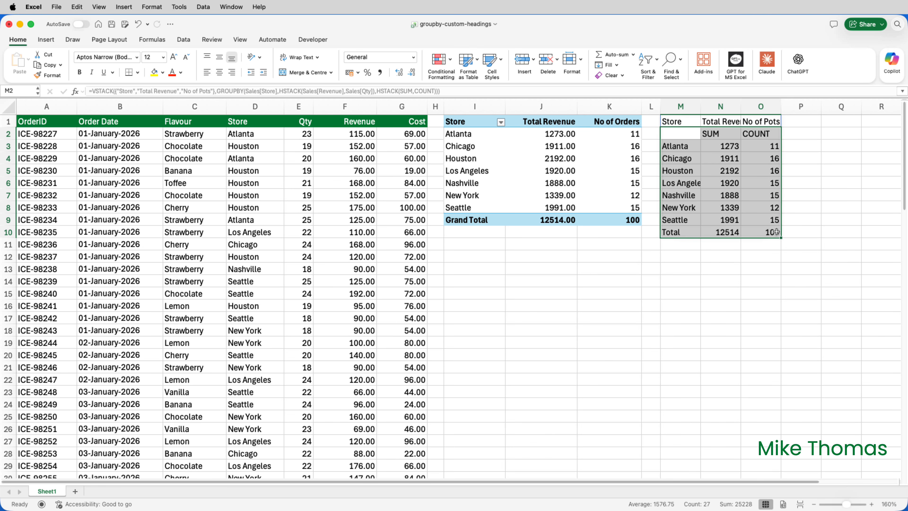
pyautogui.click(689, 133)
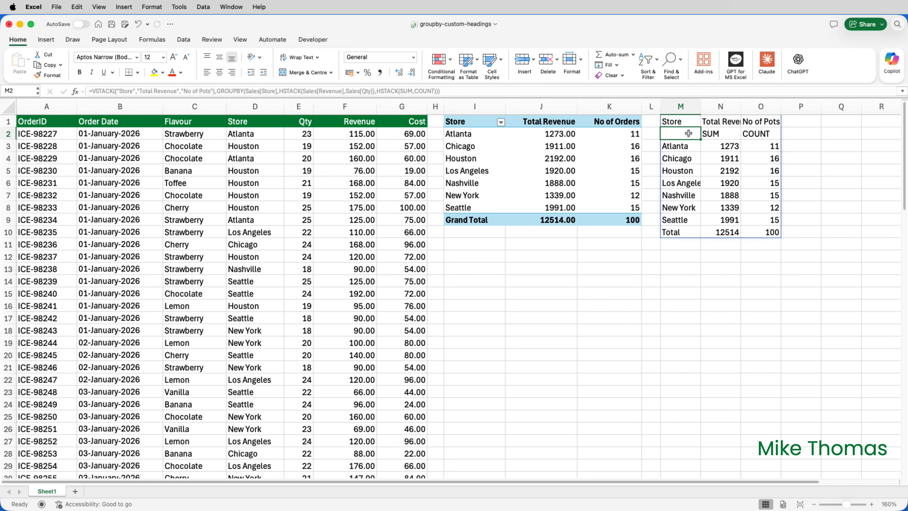
pyautogui.moveTo(682, 121); pyautogui.dragTo(761, 122)
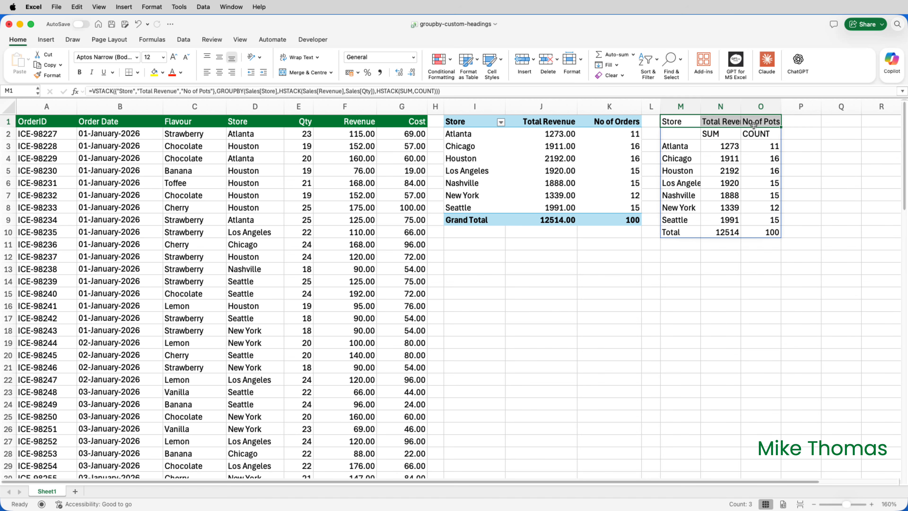
# - Wrap the GROUPBY part of the M1 formula in DROP with a rows argument of 1 and enter it
pyautogui.click(683, 123)
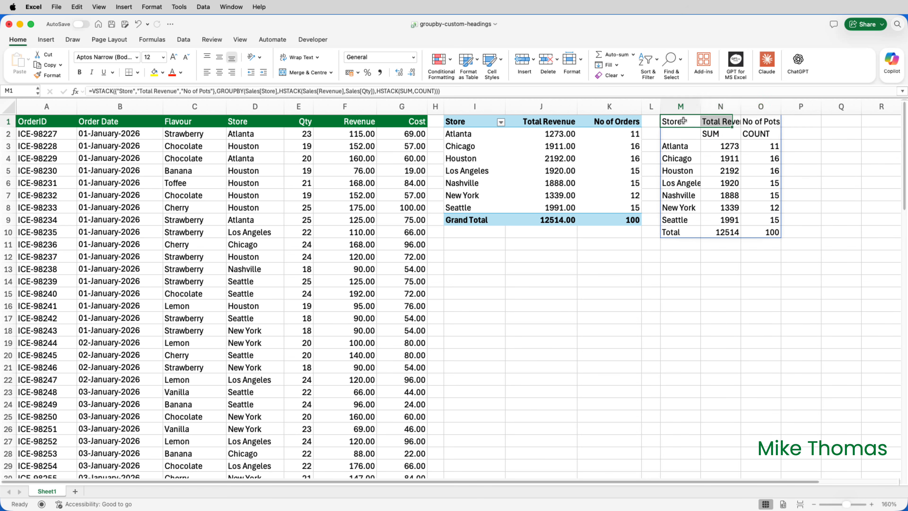
pyautogui.doubleClick(686, 122)
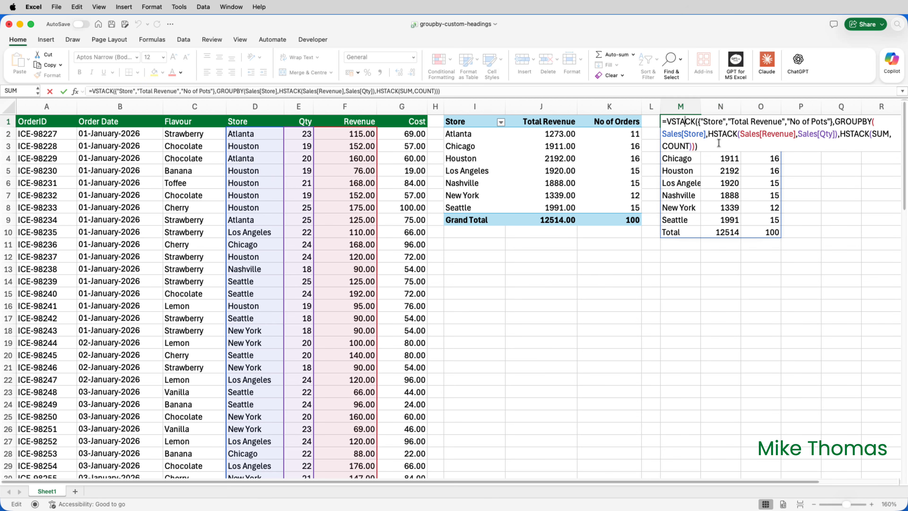
pyautogui.click(834, 122)
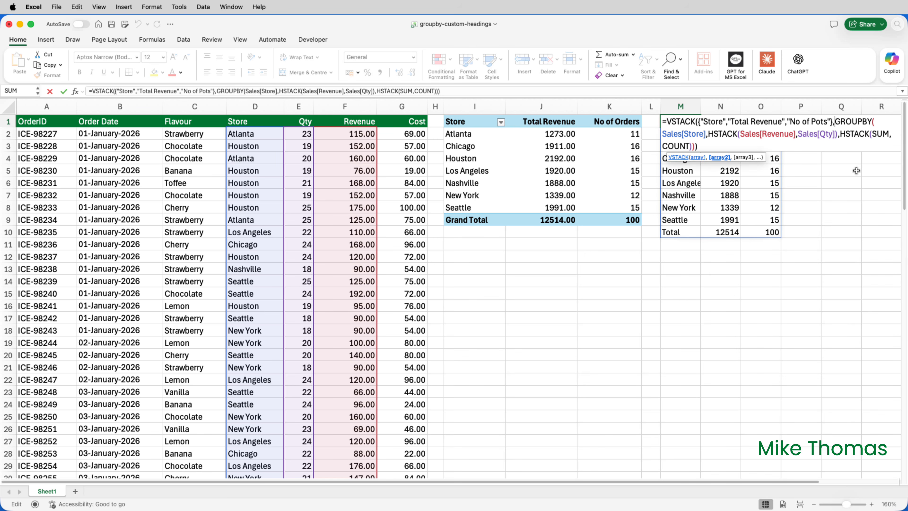
pyautogui.write('DROP(')
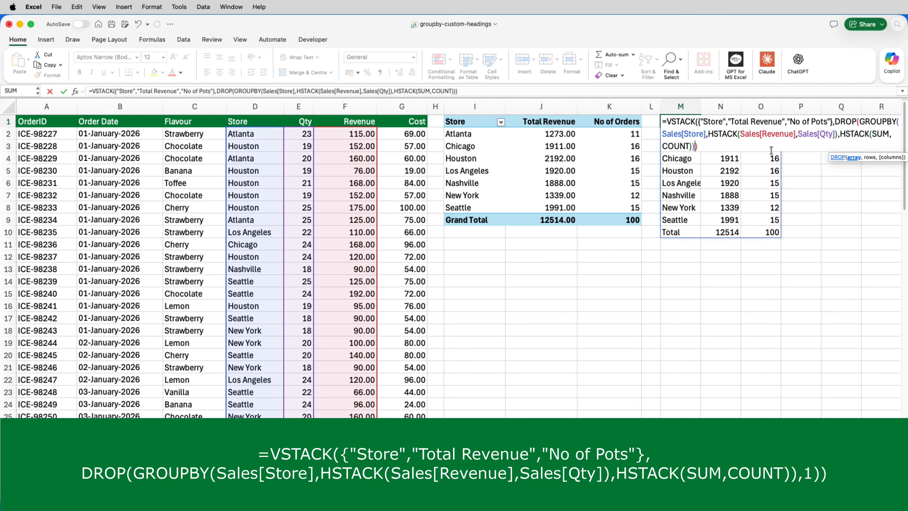
pyautogui.write(',1')
pyautogui.write(')')
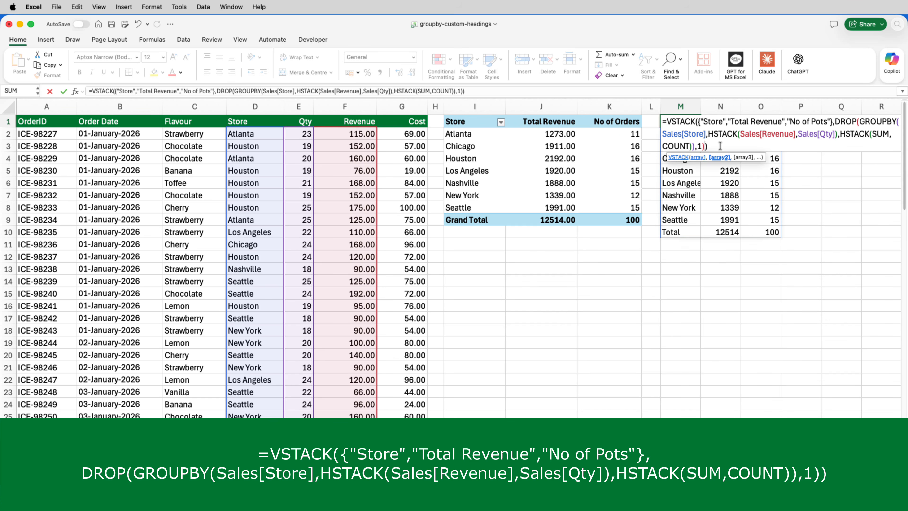
pyautogui.press('Return')
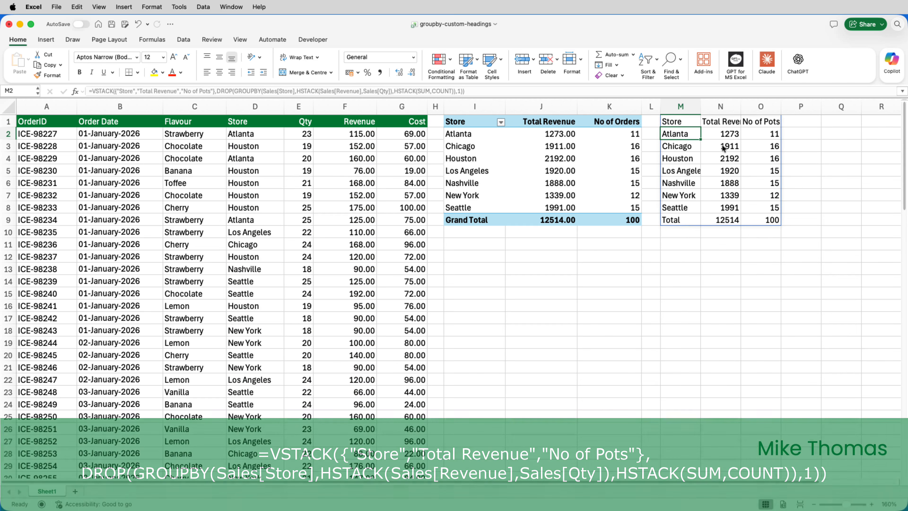
# - Widen columns N and O to fit the Total Revenue and No of Pots headings
pyautogui.moveTo(739, 106); pyautogui.dragTo(808, 104)
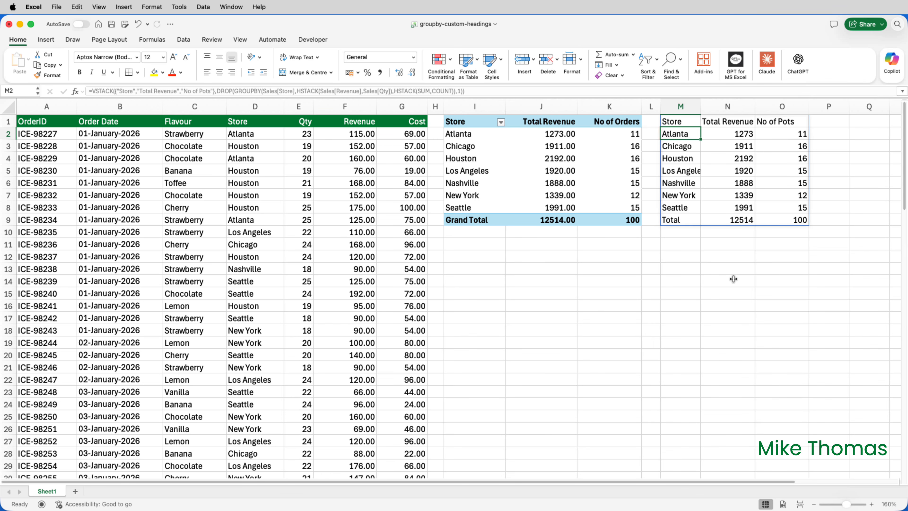